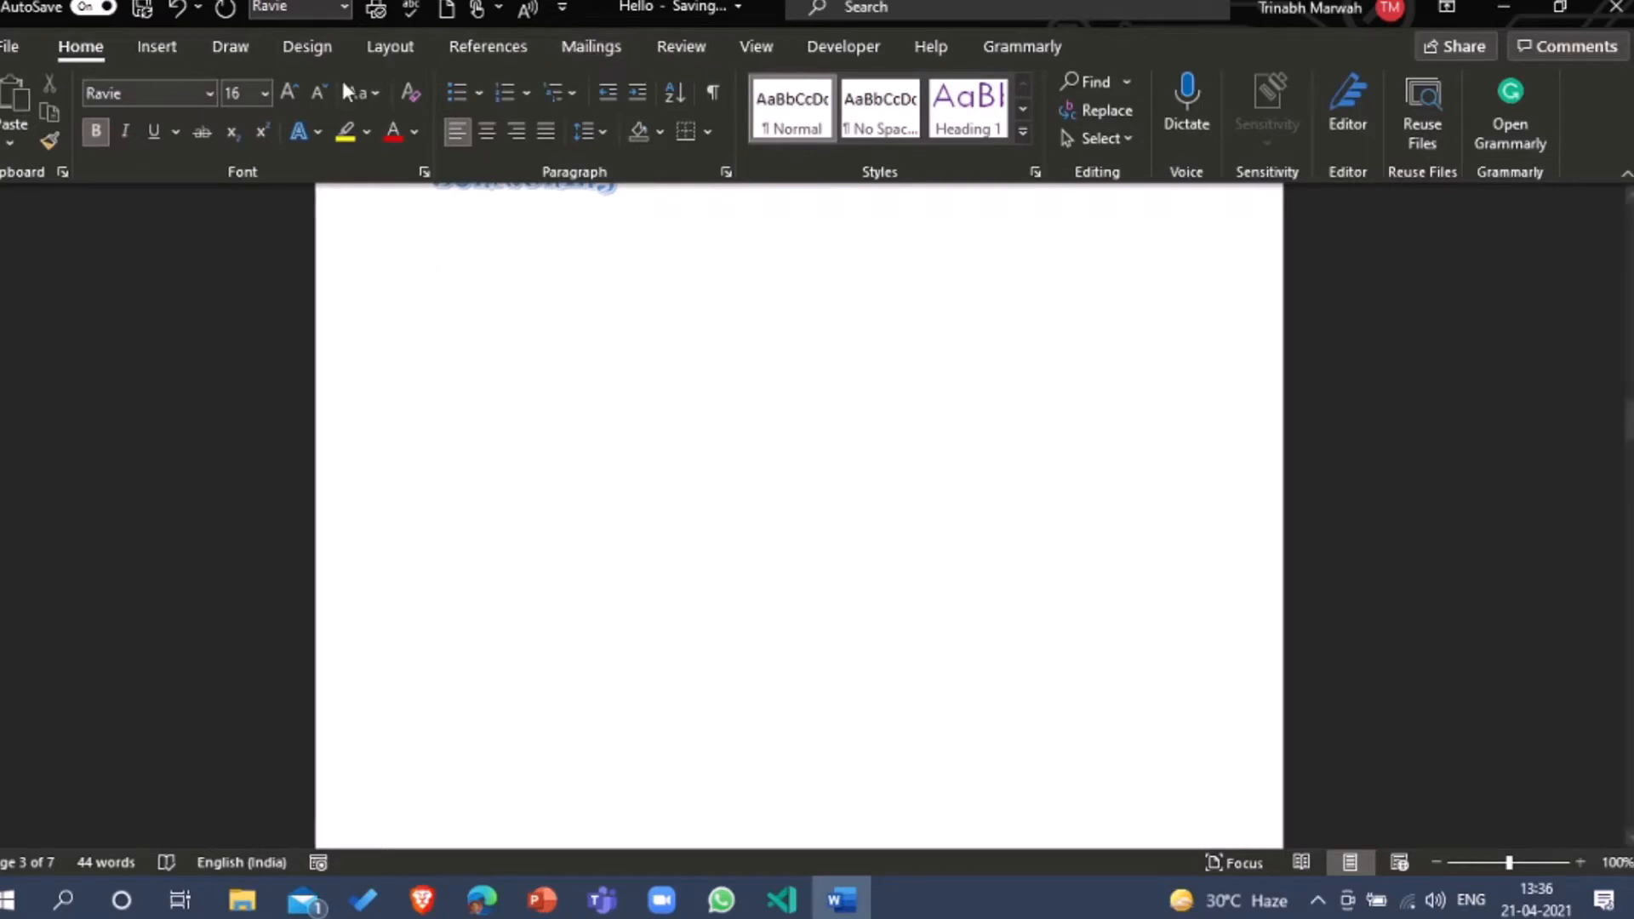
Step: Add a comment reading "Hey, Please check this doc." to the lower "Something" line on page 3
left_click(157, 44)
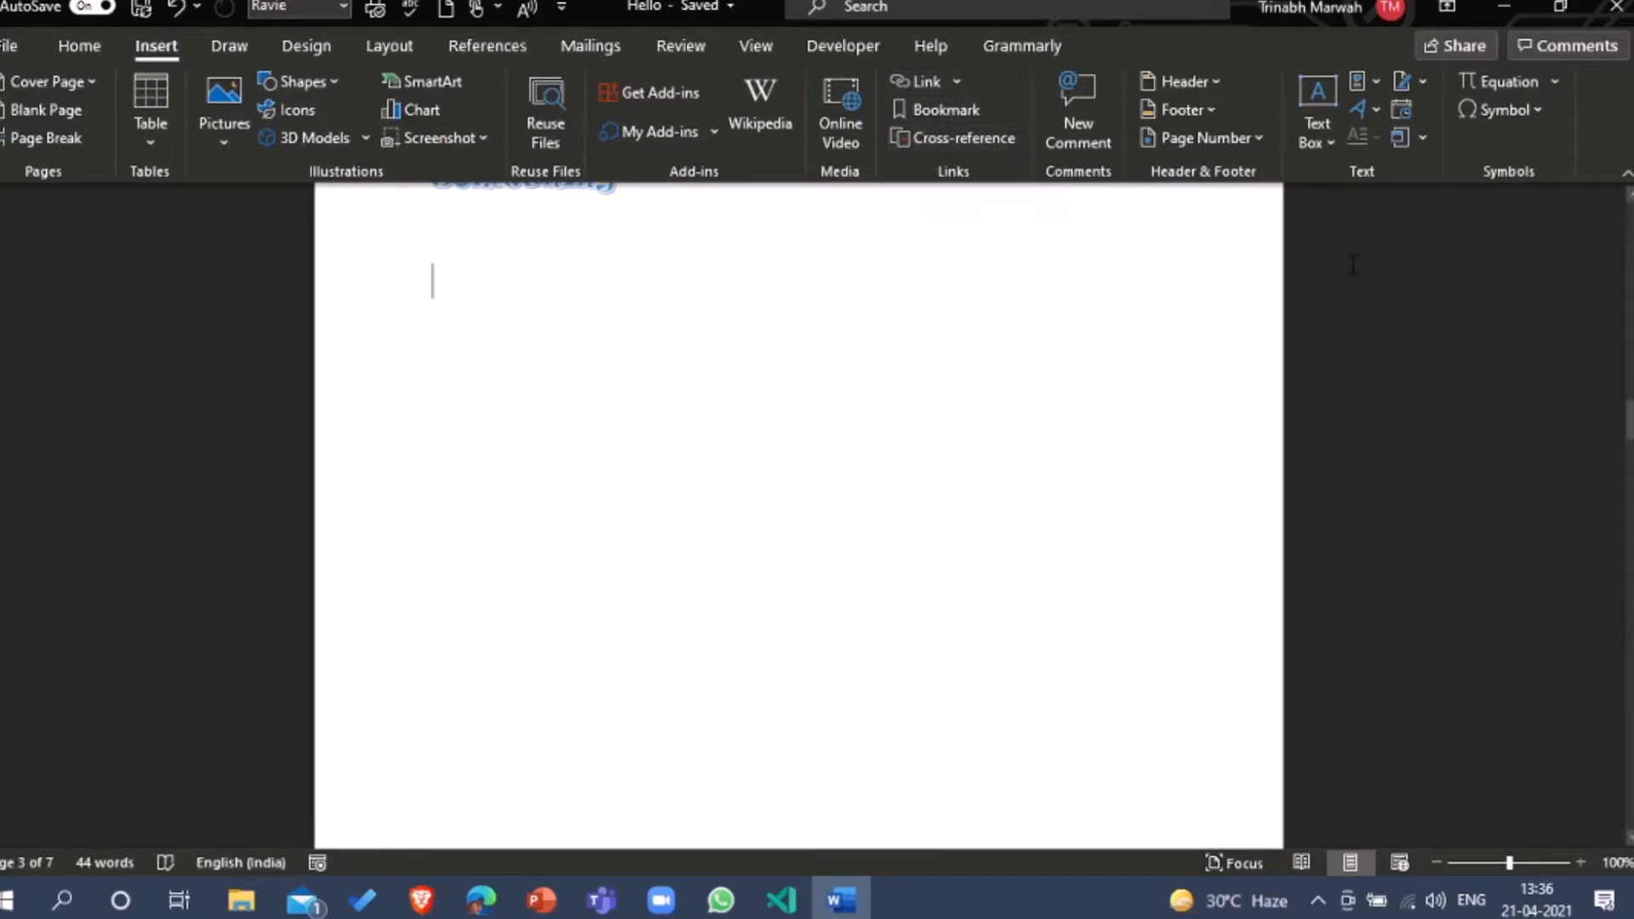
left_click(1094, 124)
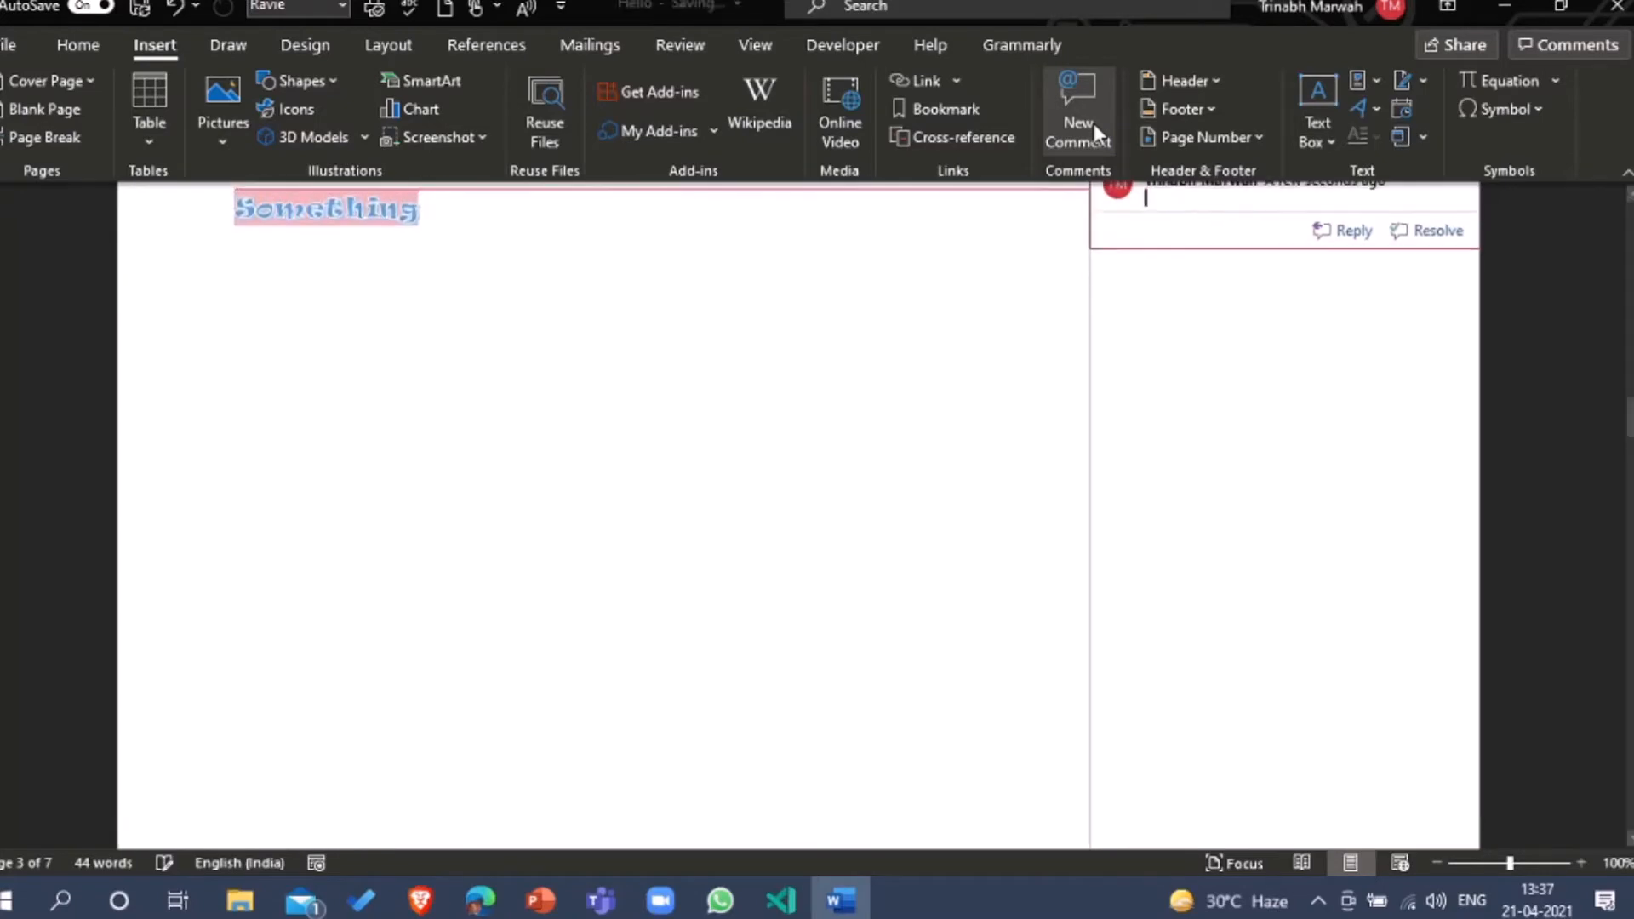
mouse_move(1630, 417)
left_mouse_down()
mouse_move(1630, 394)
mouse_move(1630, 412)
left_mouse_up()
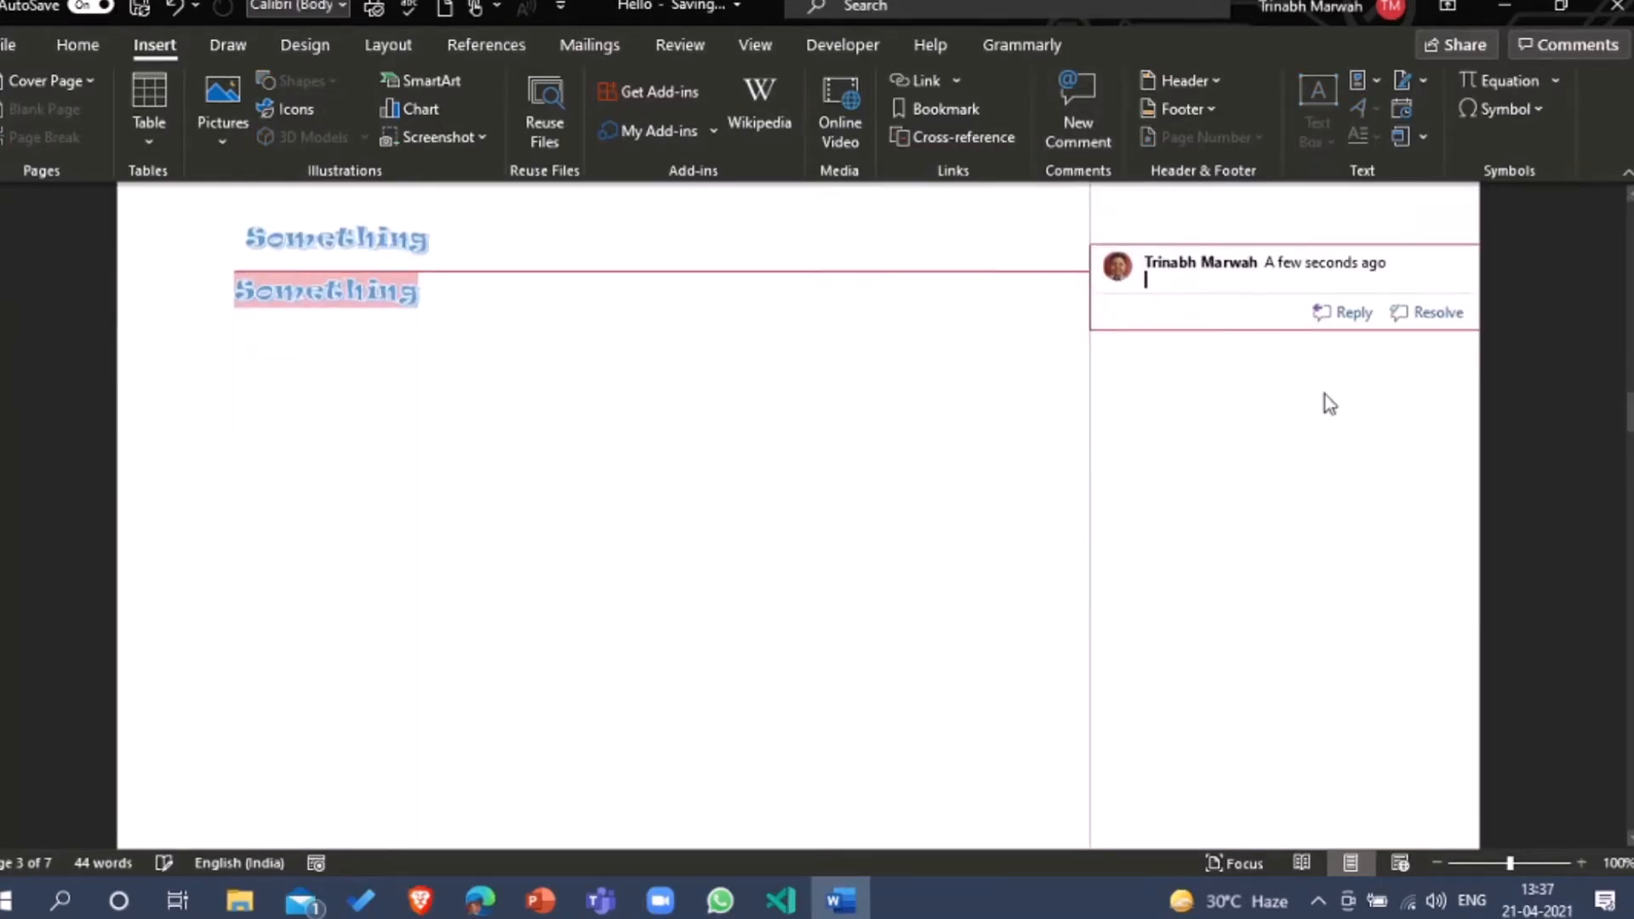
left_click(1176, 278)
type("Hey,")
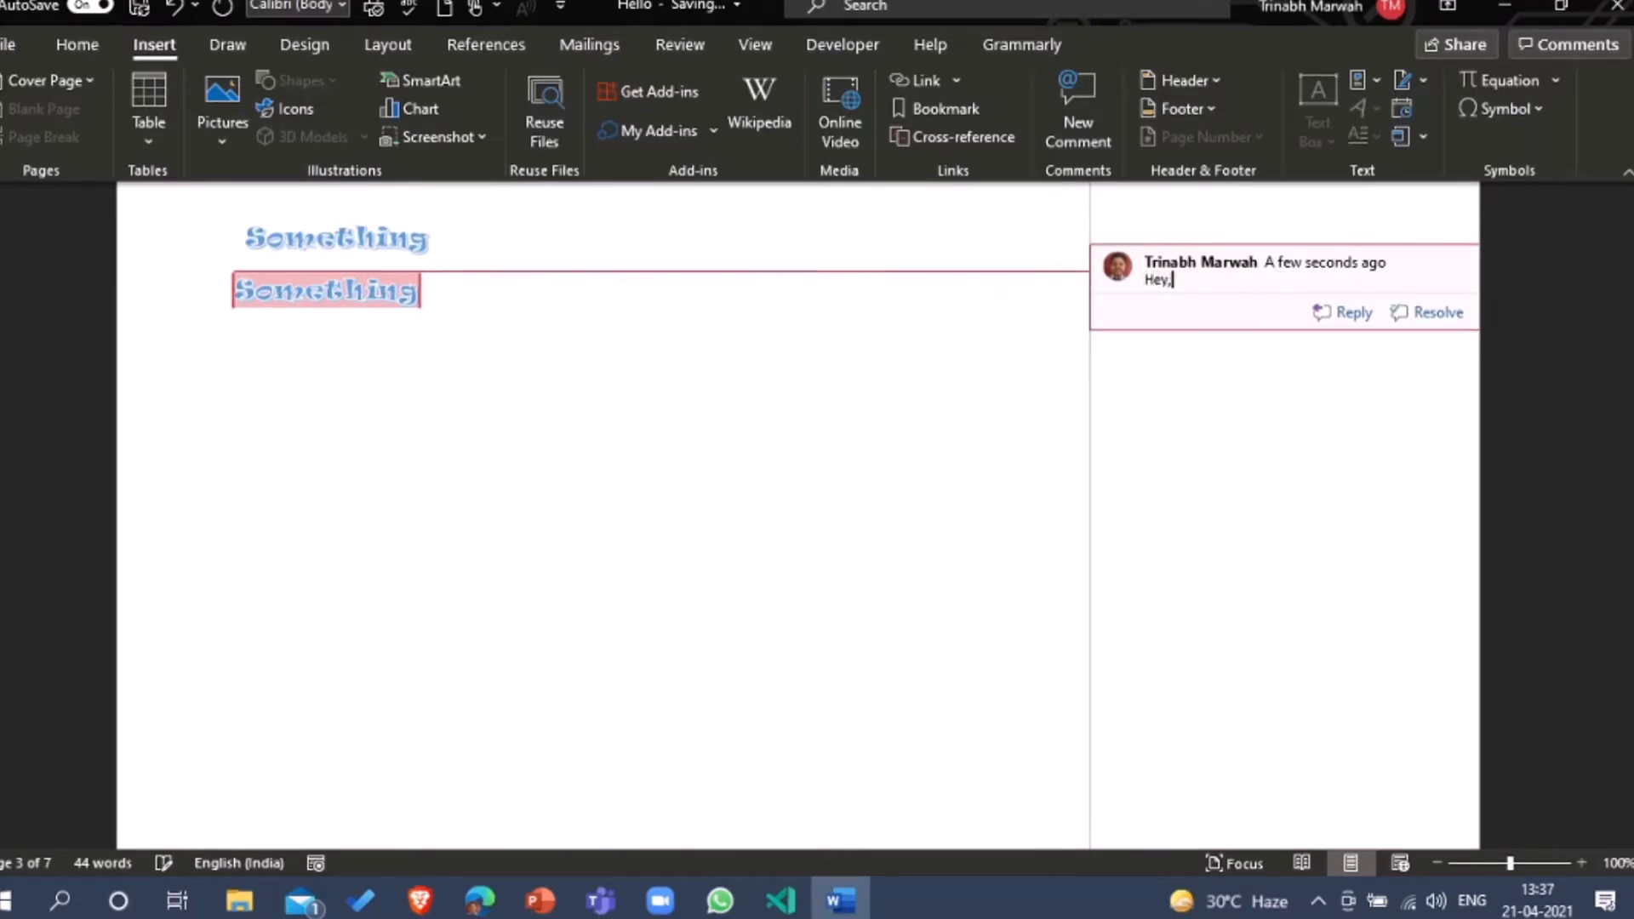
type(" Please c")
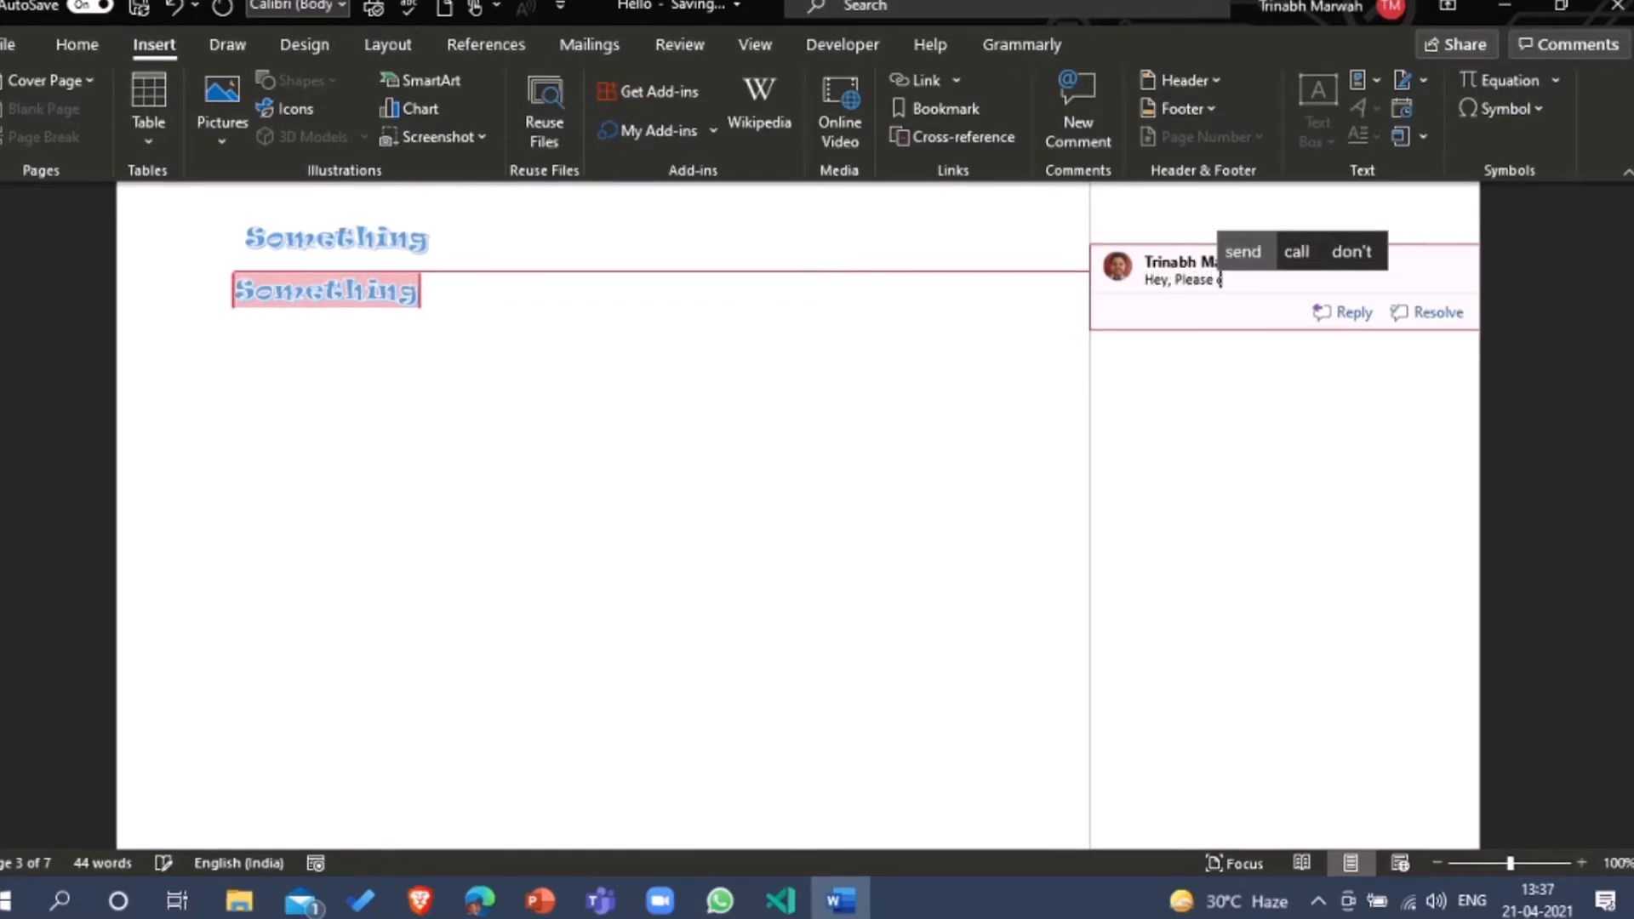
type("heck this doic.")
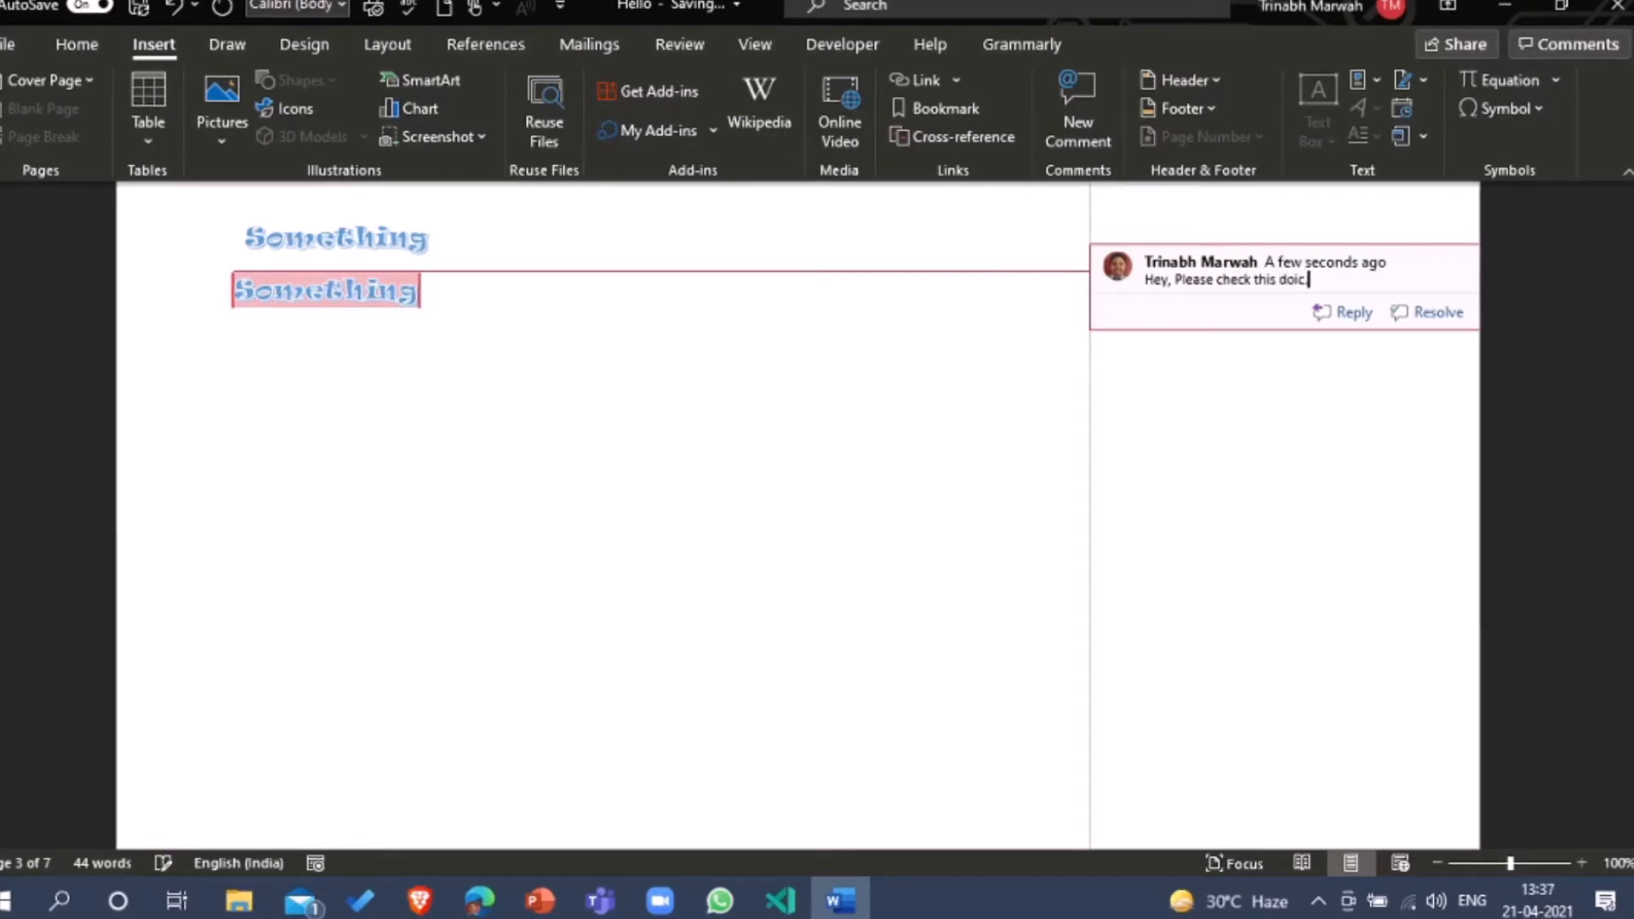
key("BackSpace")
key("BackSpace")
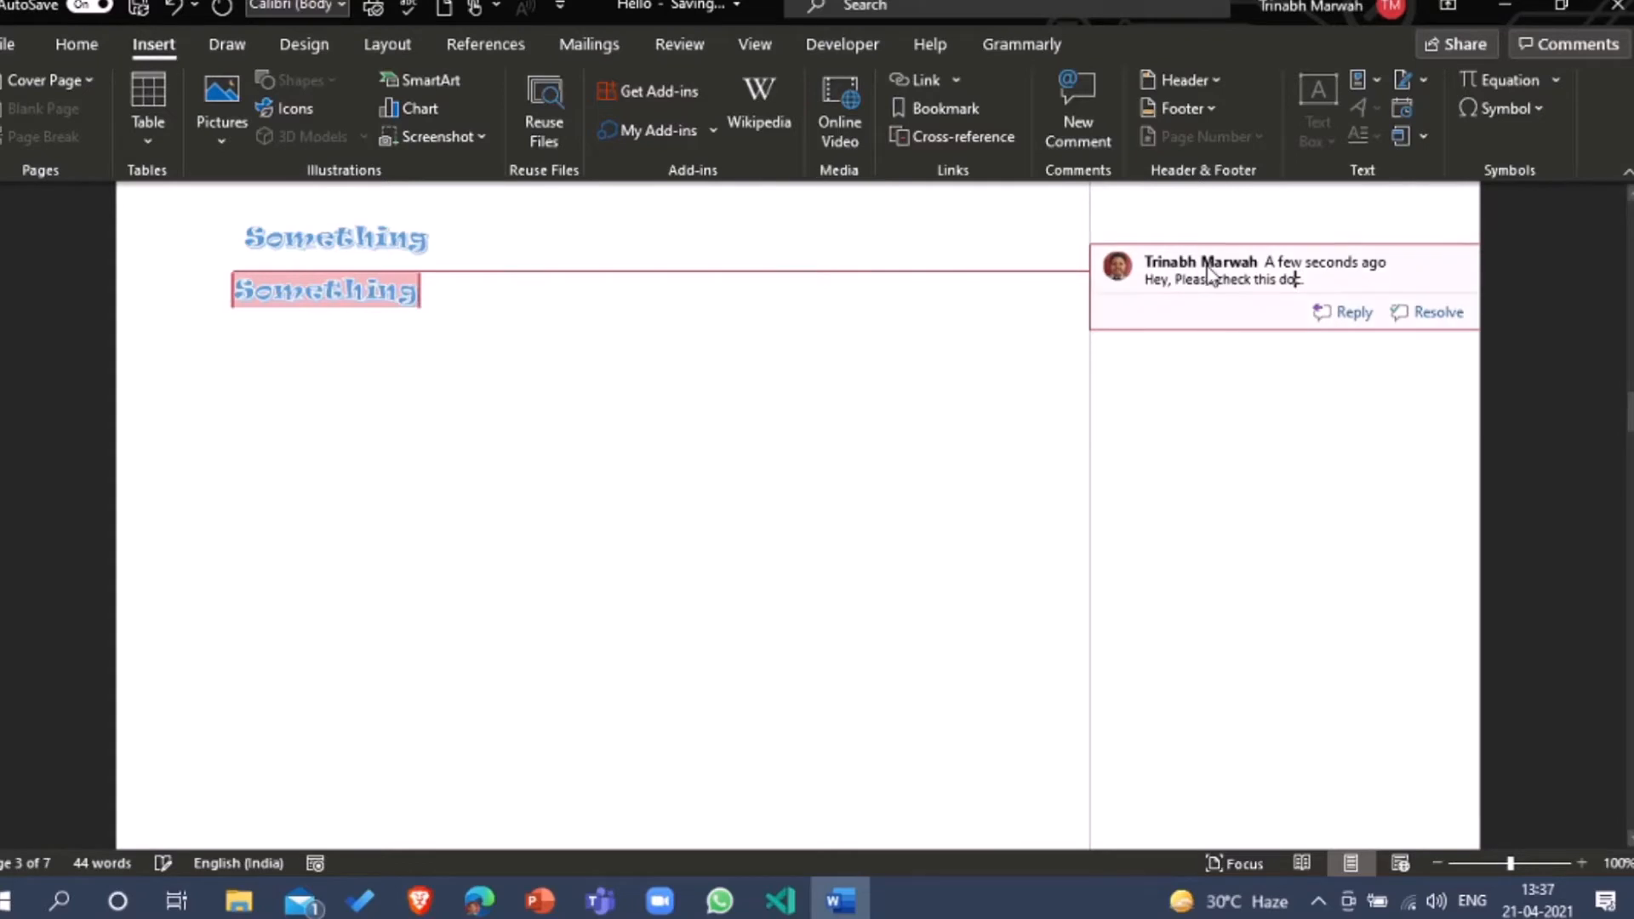
left_click(1537, 370)
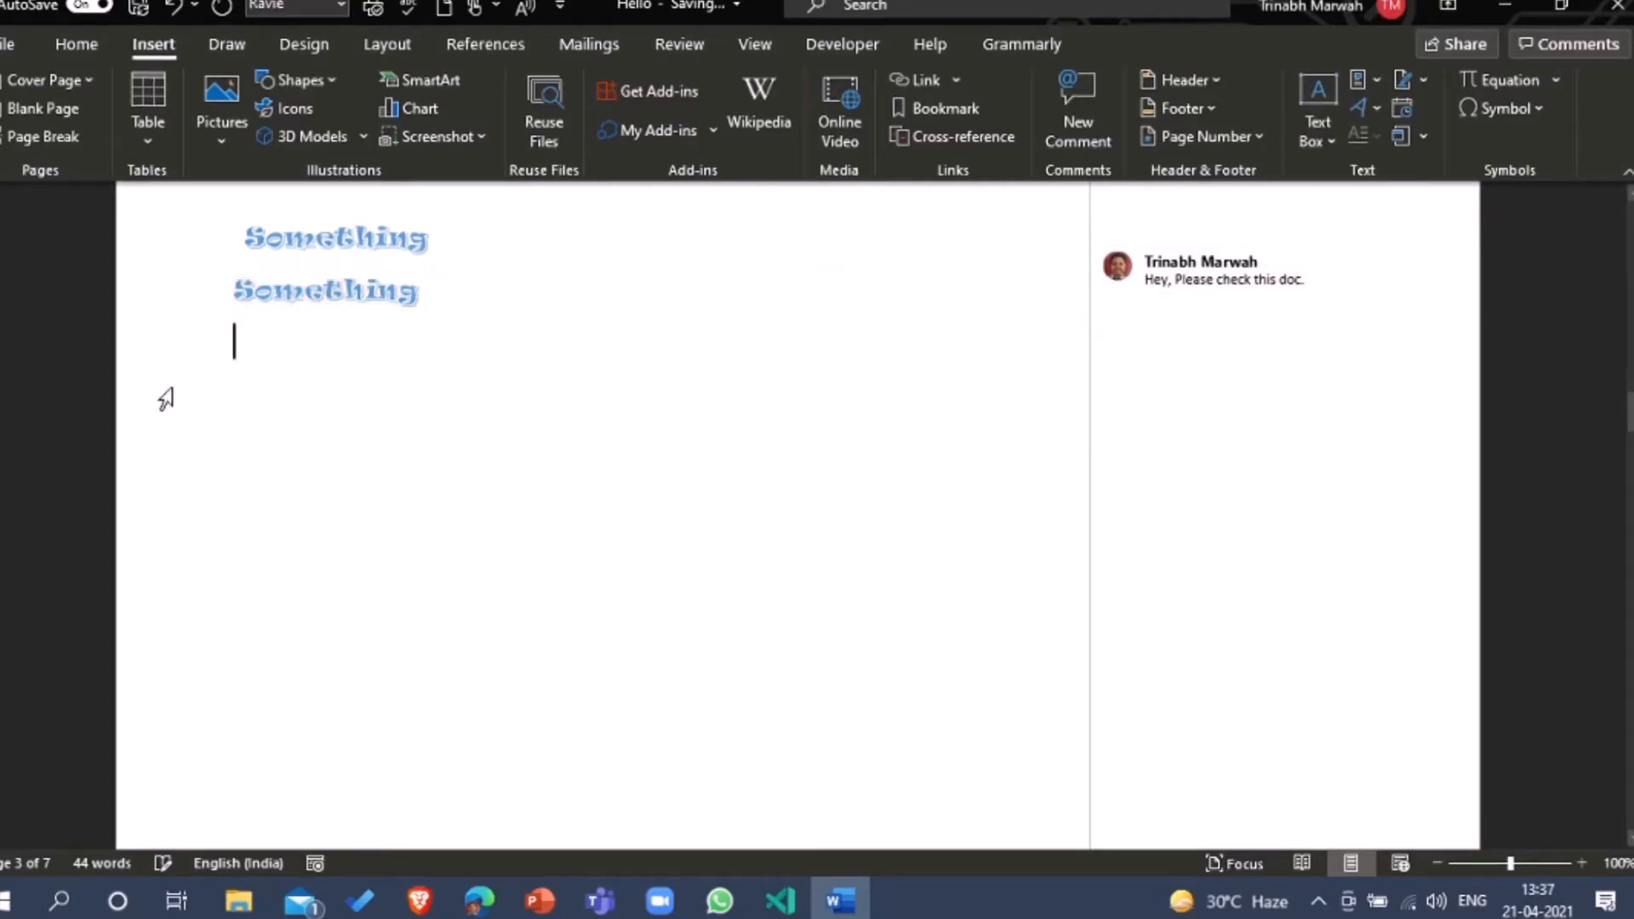
Step: Reply "CHECKED" to the comment attached to the lower "Something" line
left_click(417, 293)
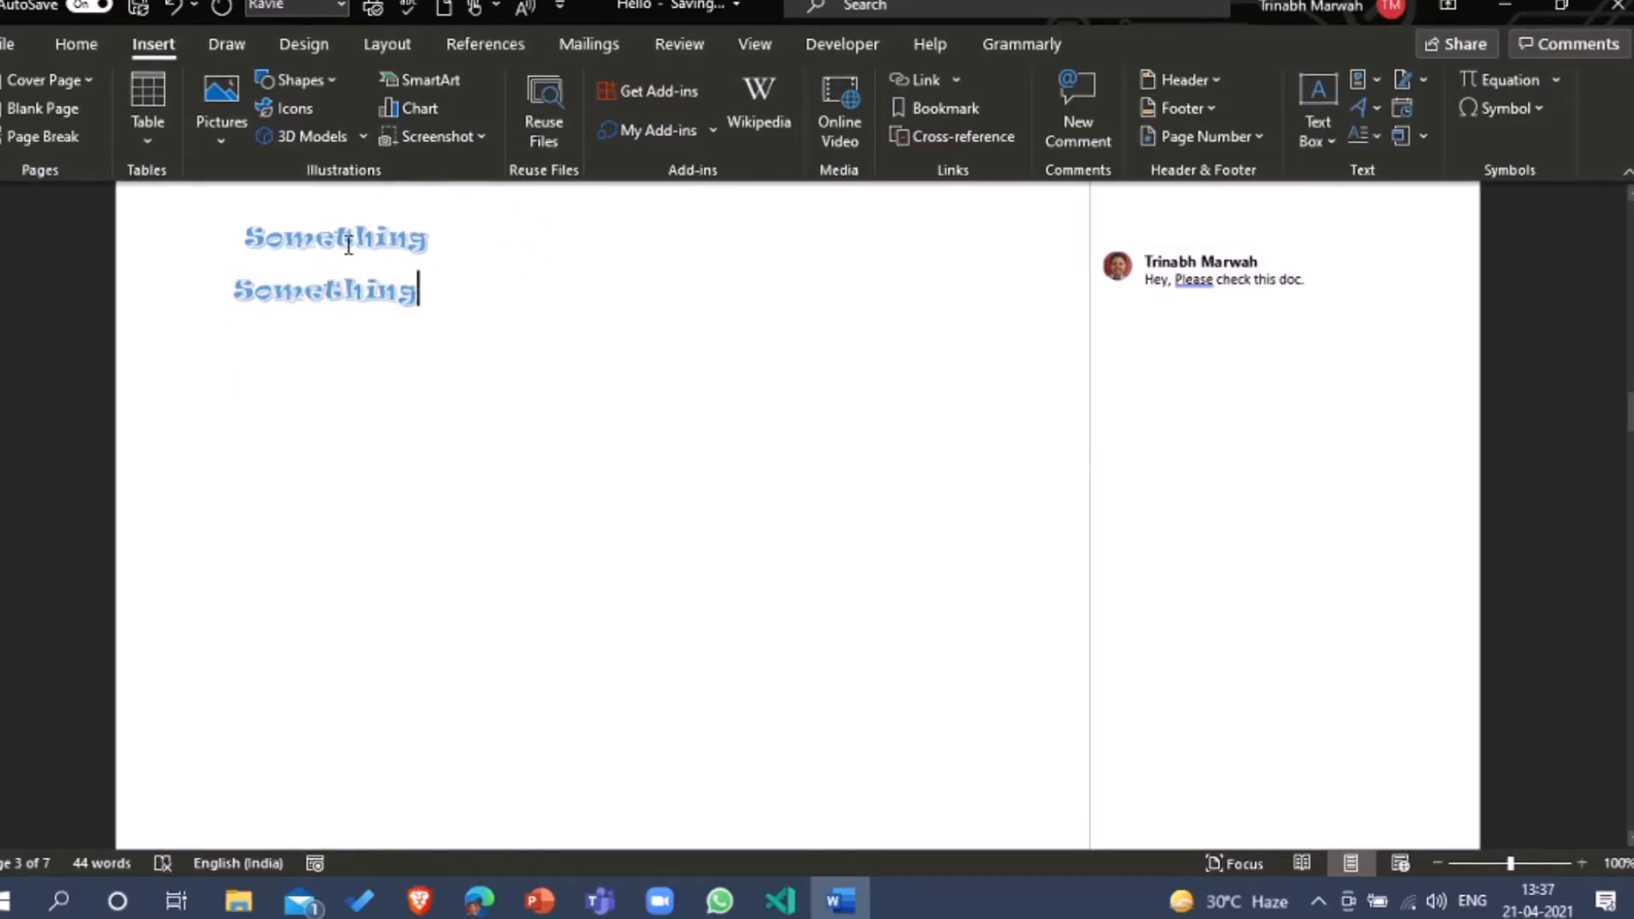
mouse_move(1339, 281)
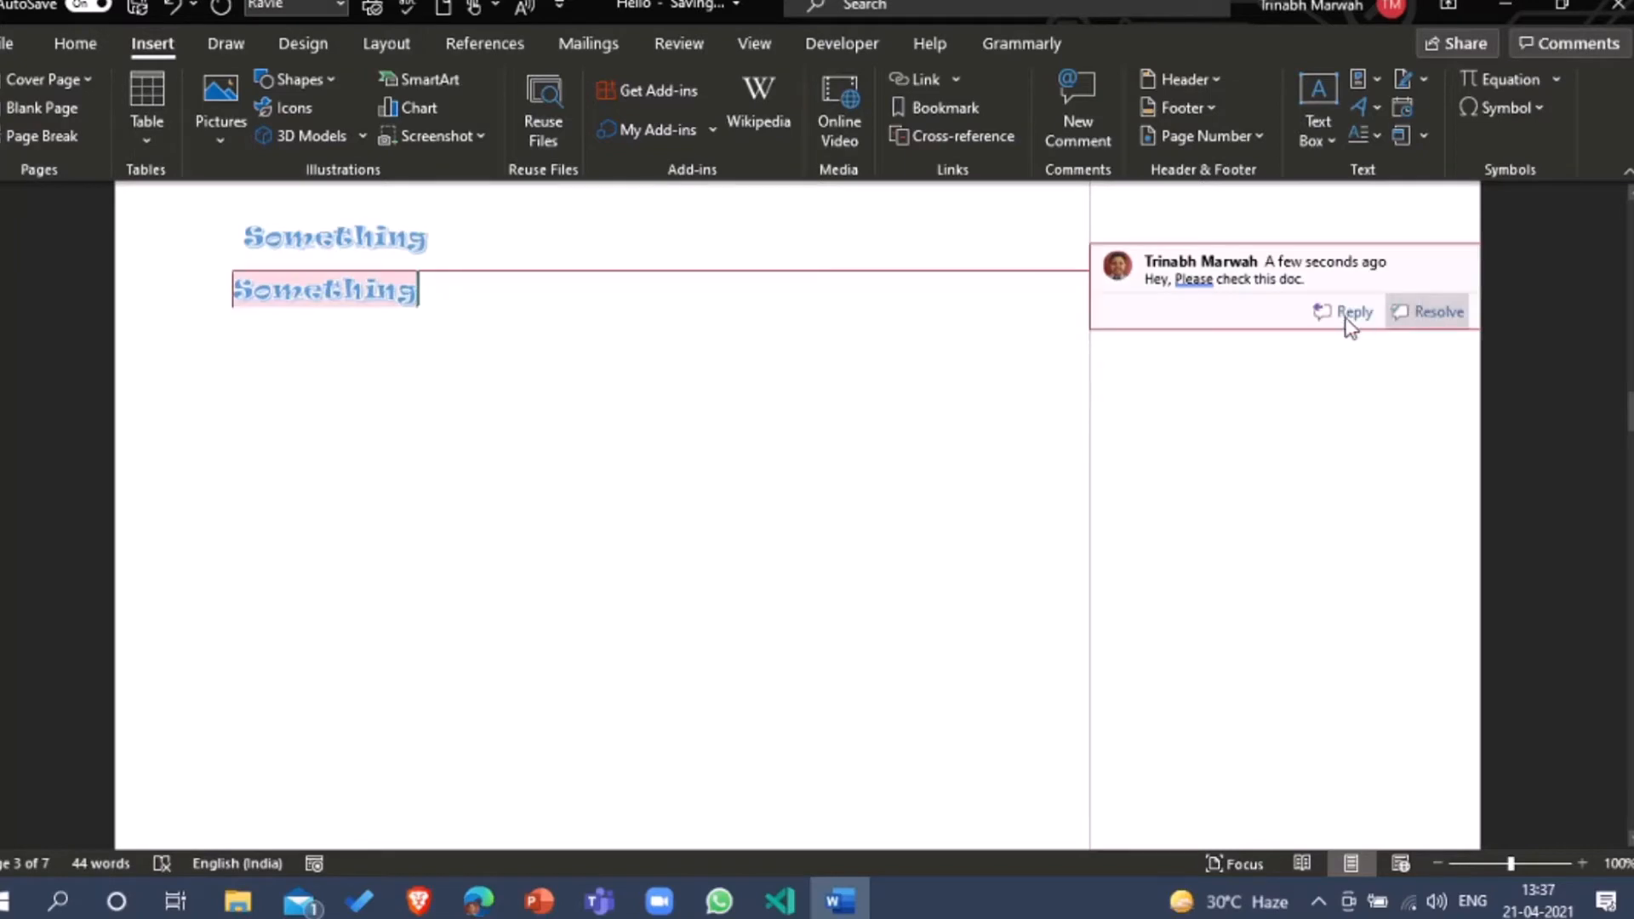
left_click(1340, 327)
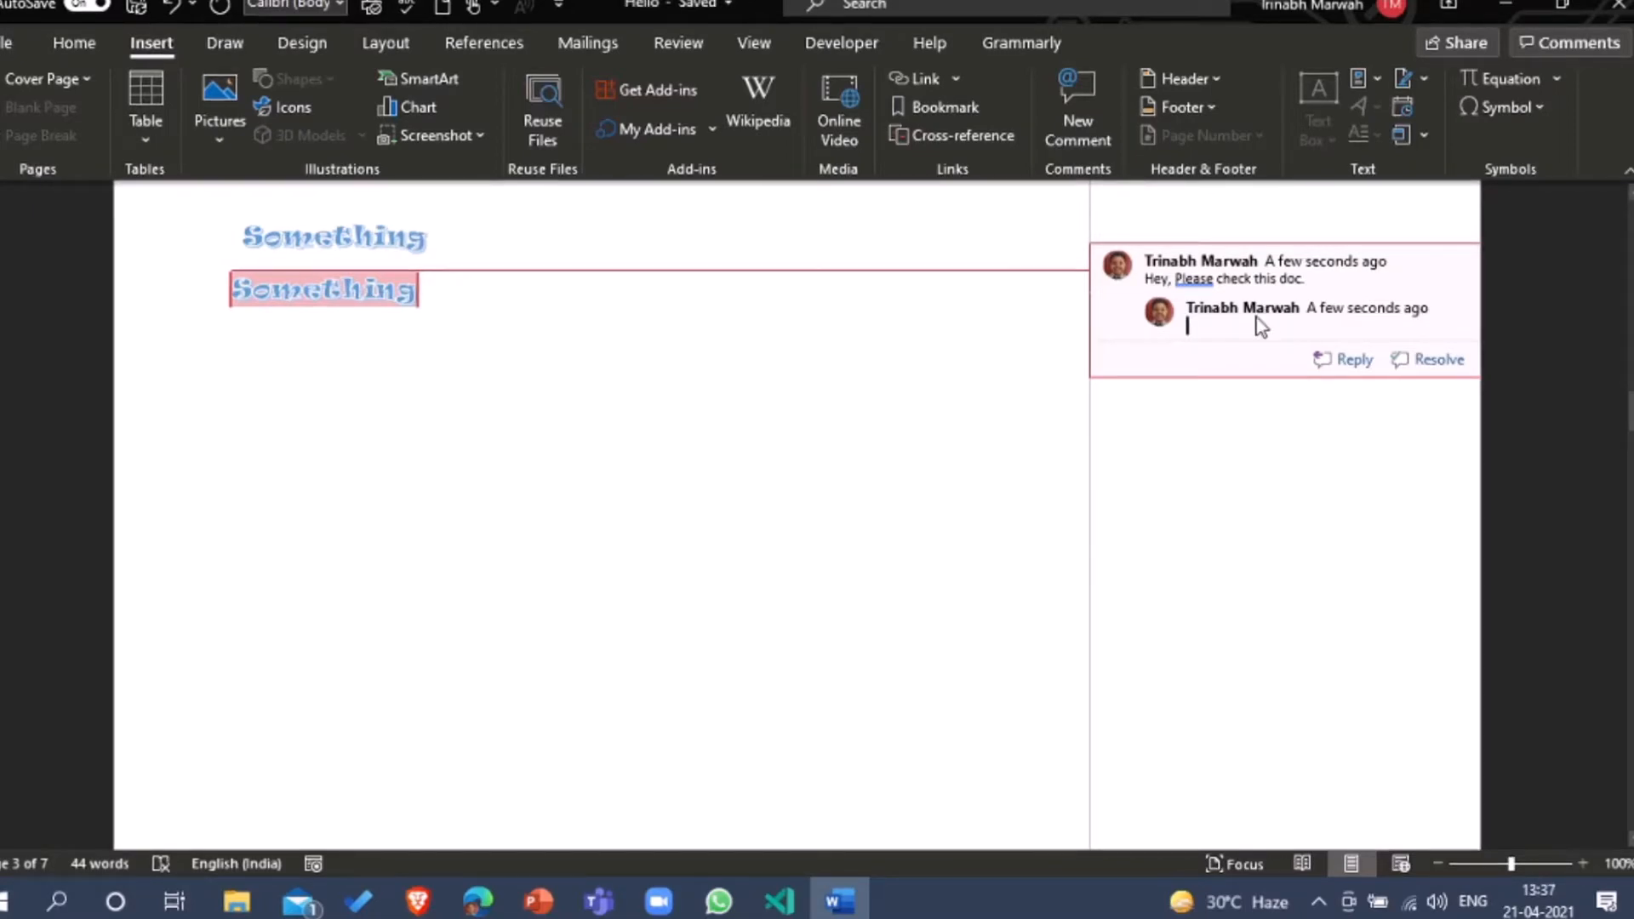
type("CHECKED")
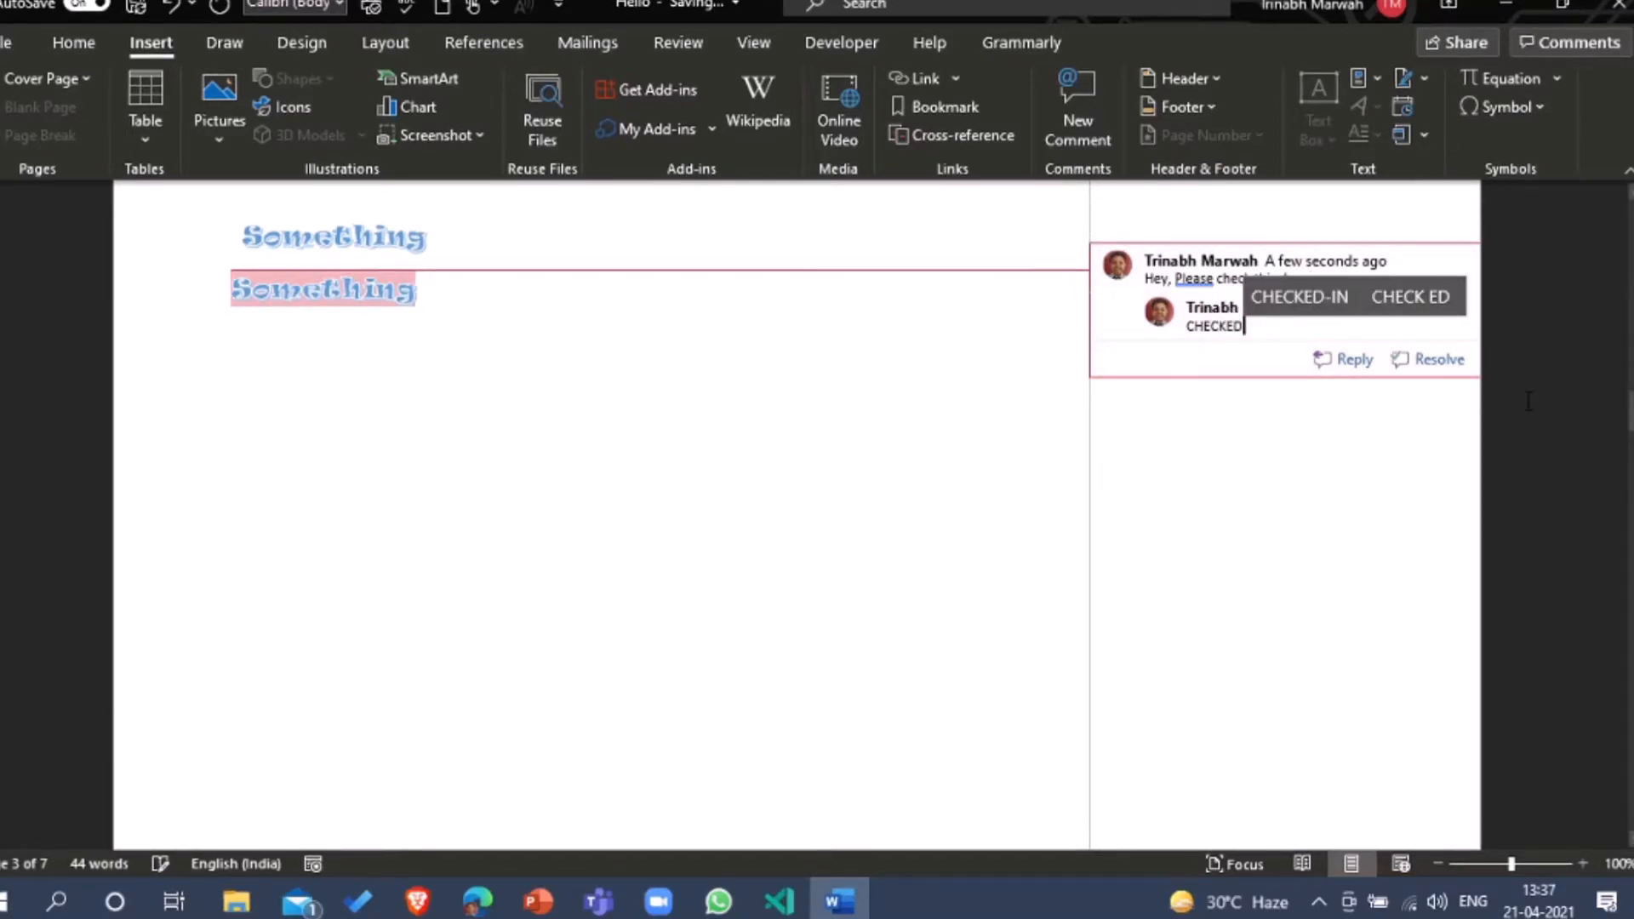
left_click(1257, 259)
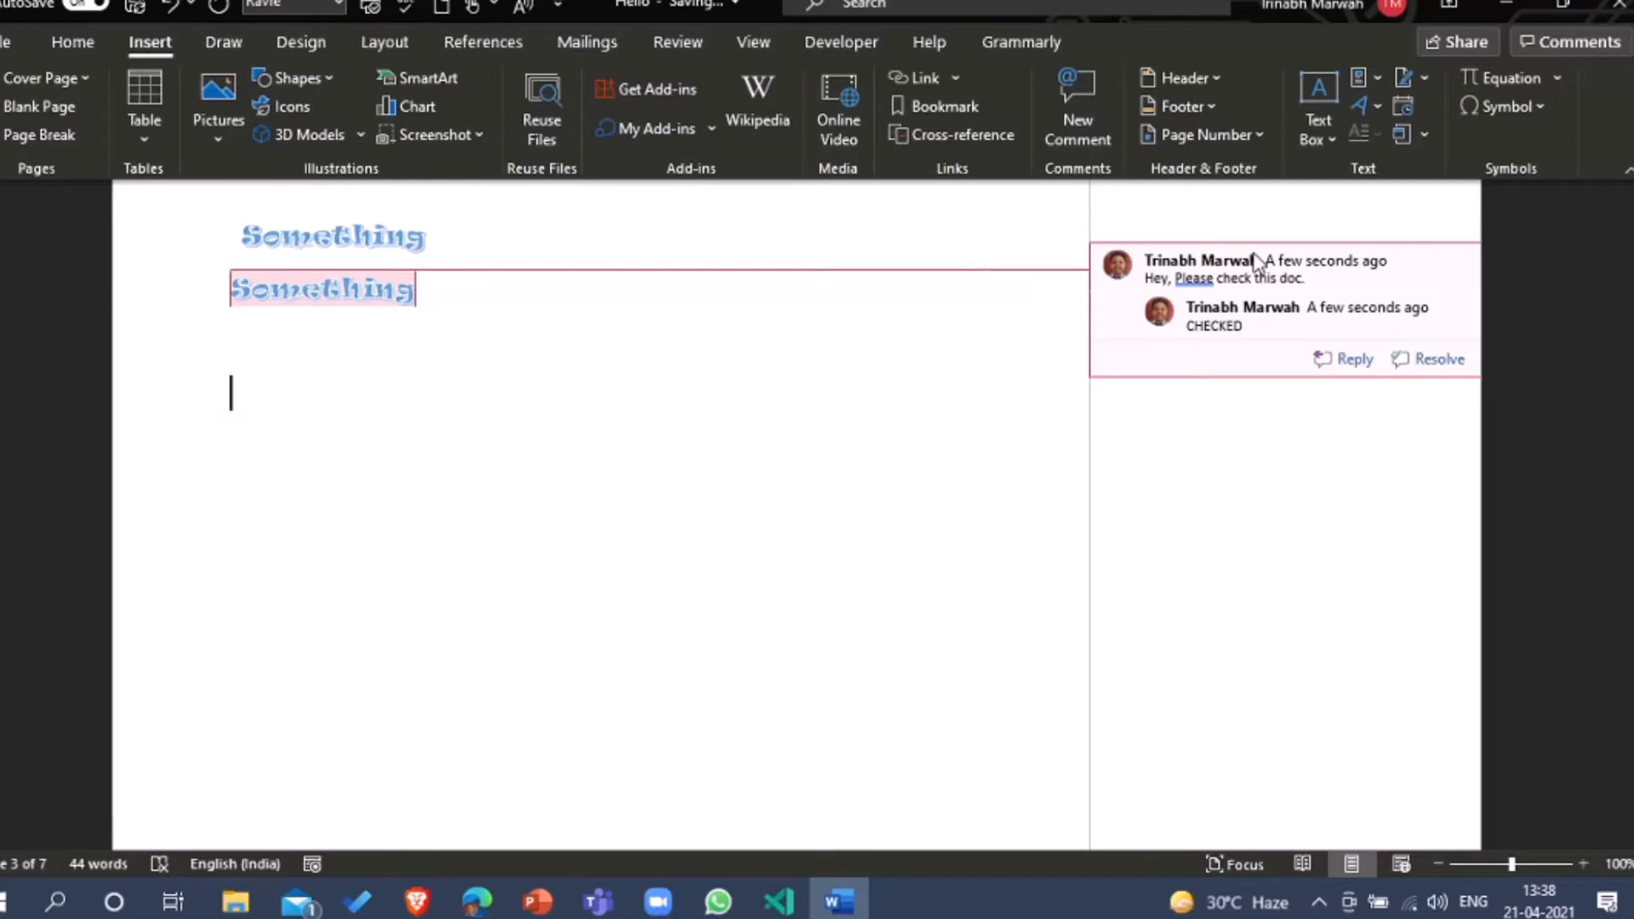
left_click(1414, 413)
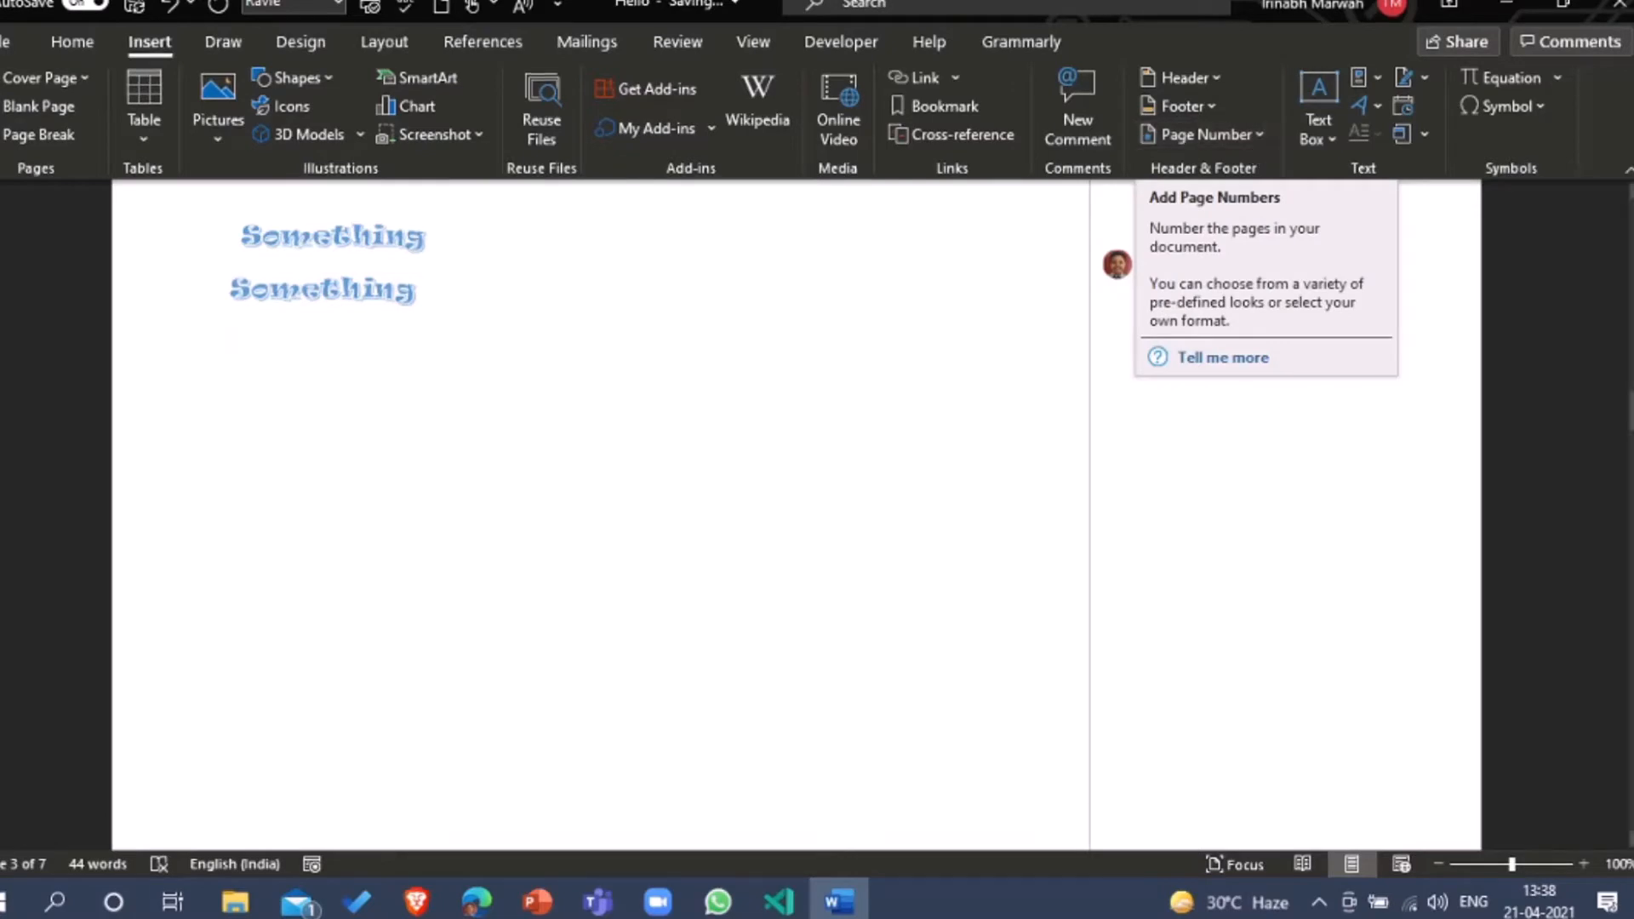
Step: Insert a blank line above "Hello, Welcome to my channel." at the start of the document
left_click_drag(1631, 412, 1631, 221)
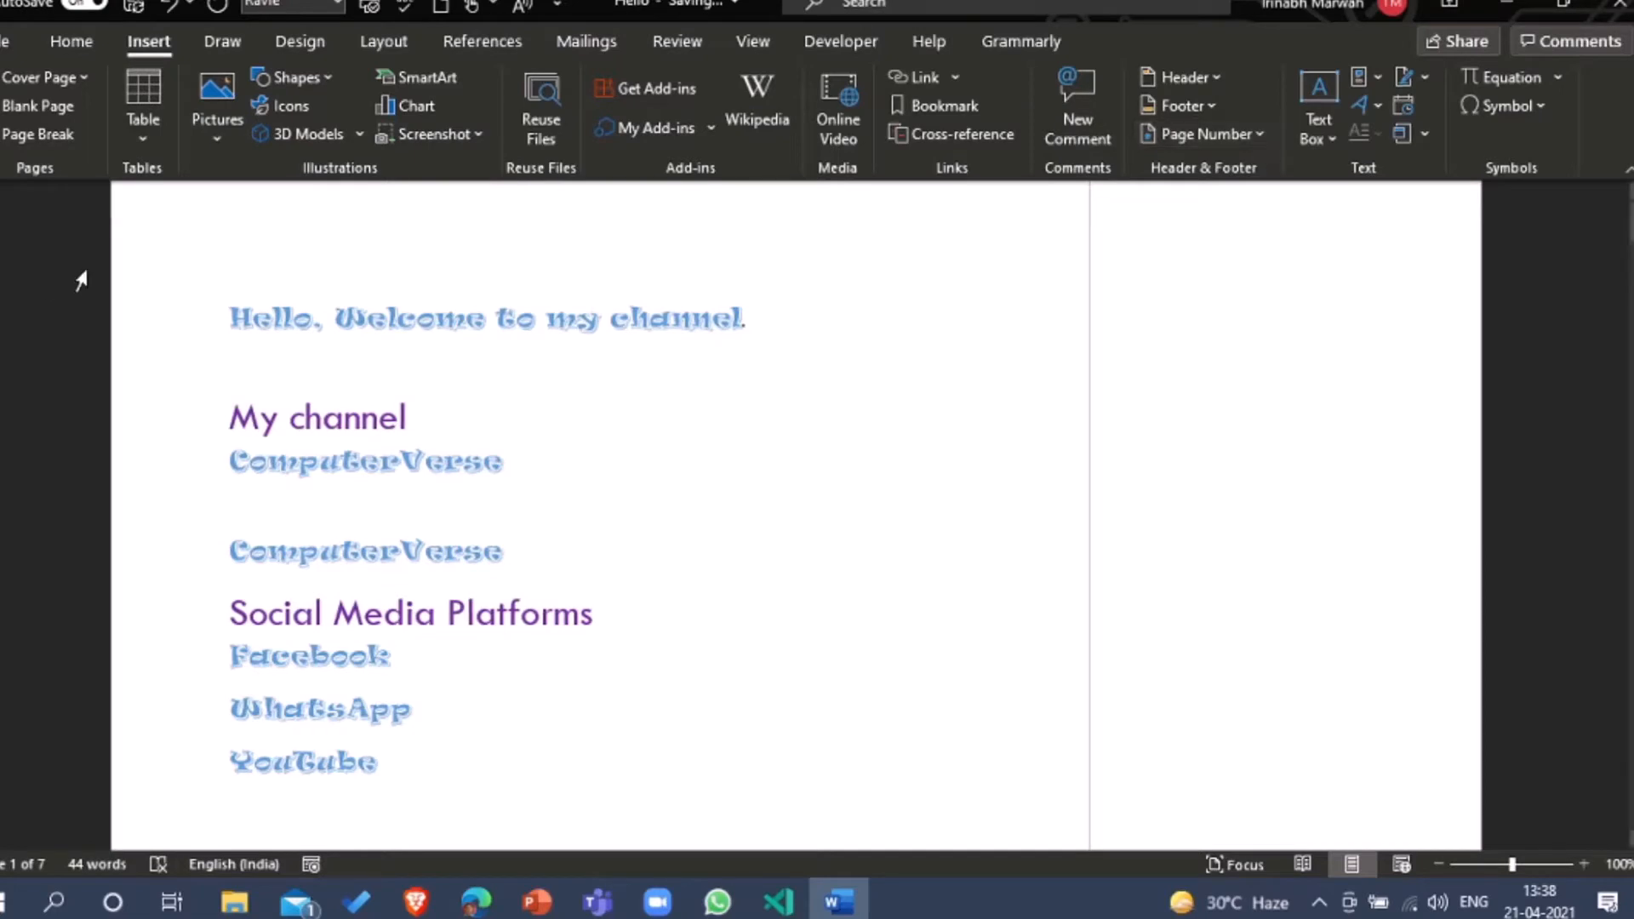
left_click(204, 324)
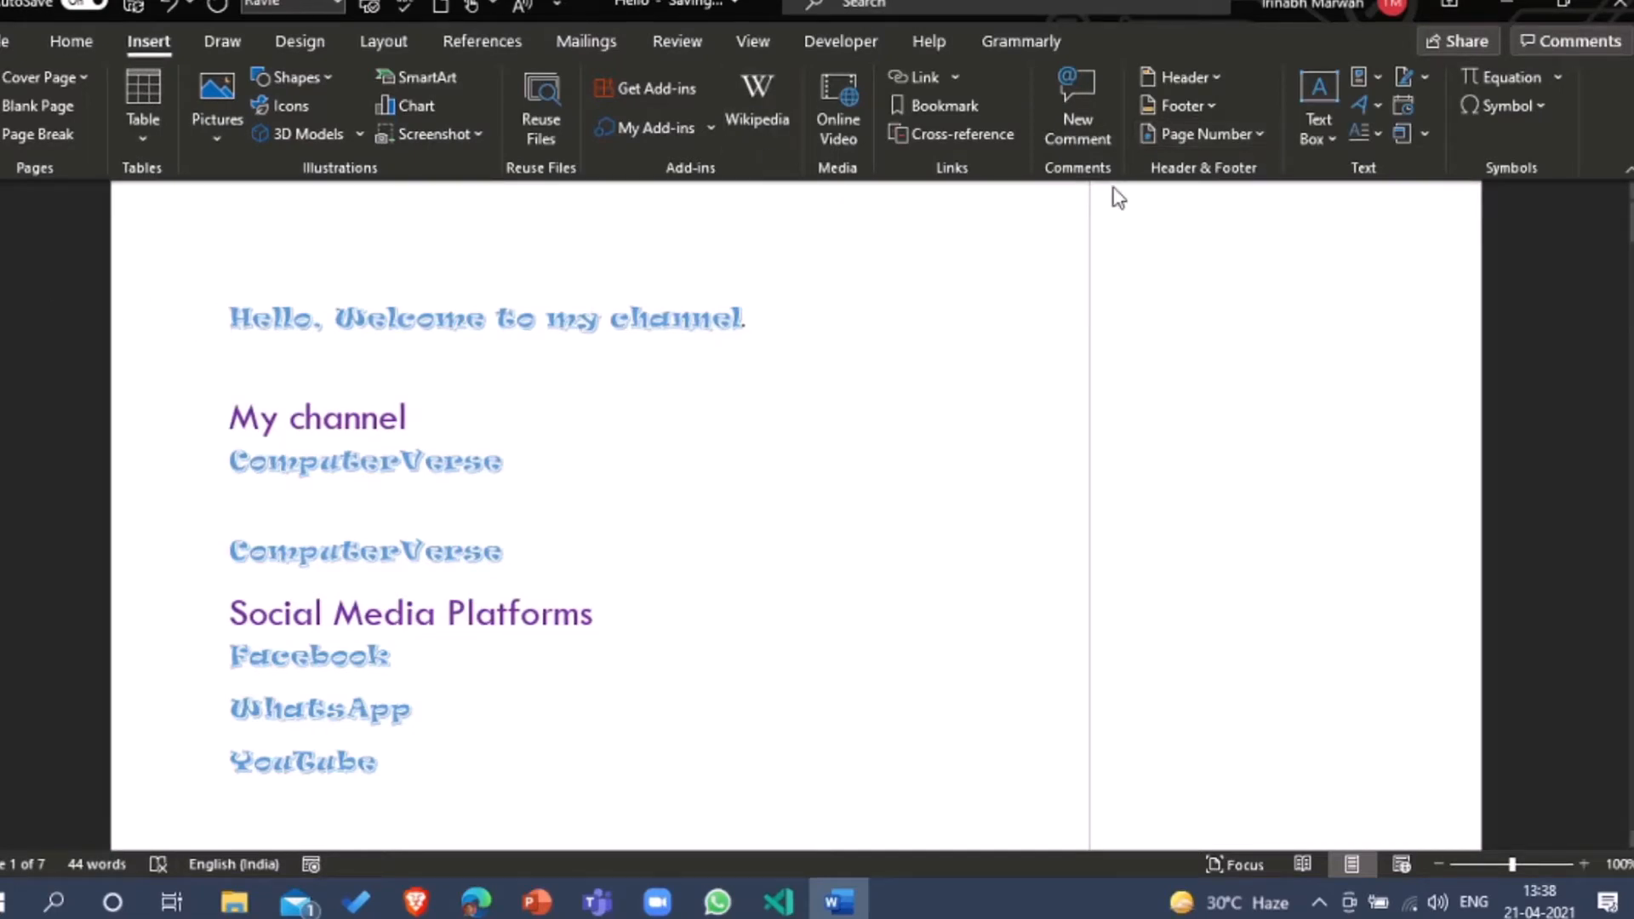
key("Return")
type("\\")
key("BackSpace")
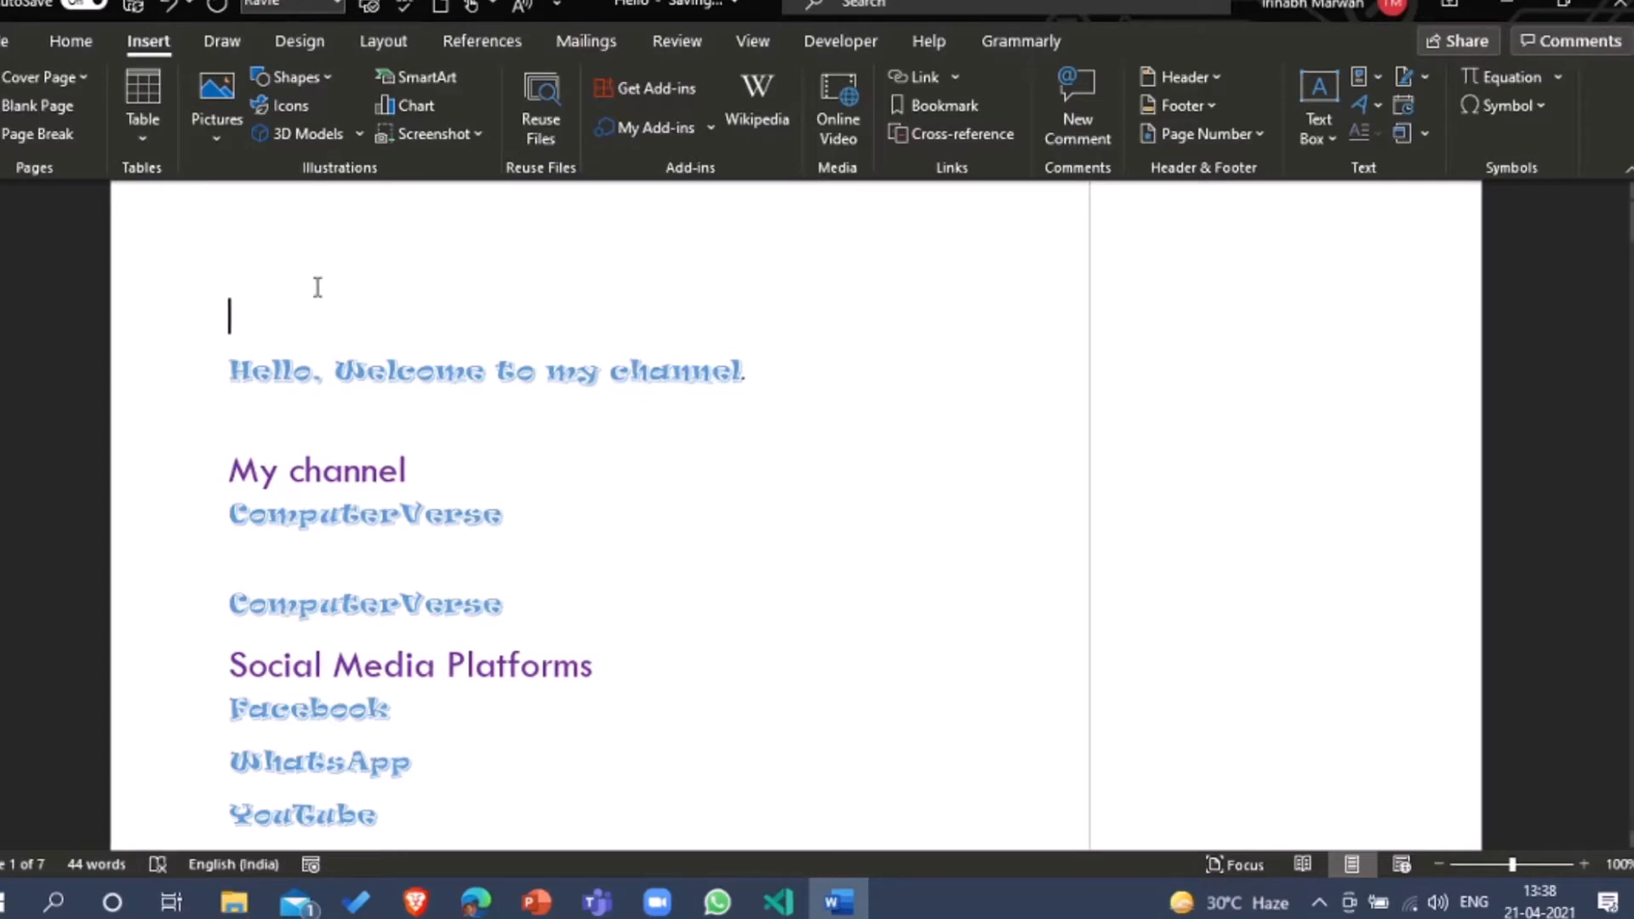
Step: Insert a page number in the page margin using the Accent Bar, Right design
left_click(1260, 140)
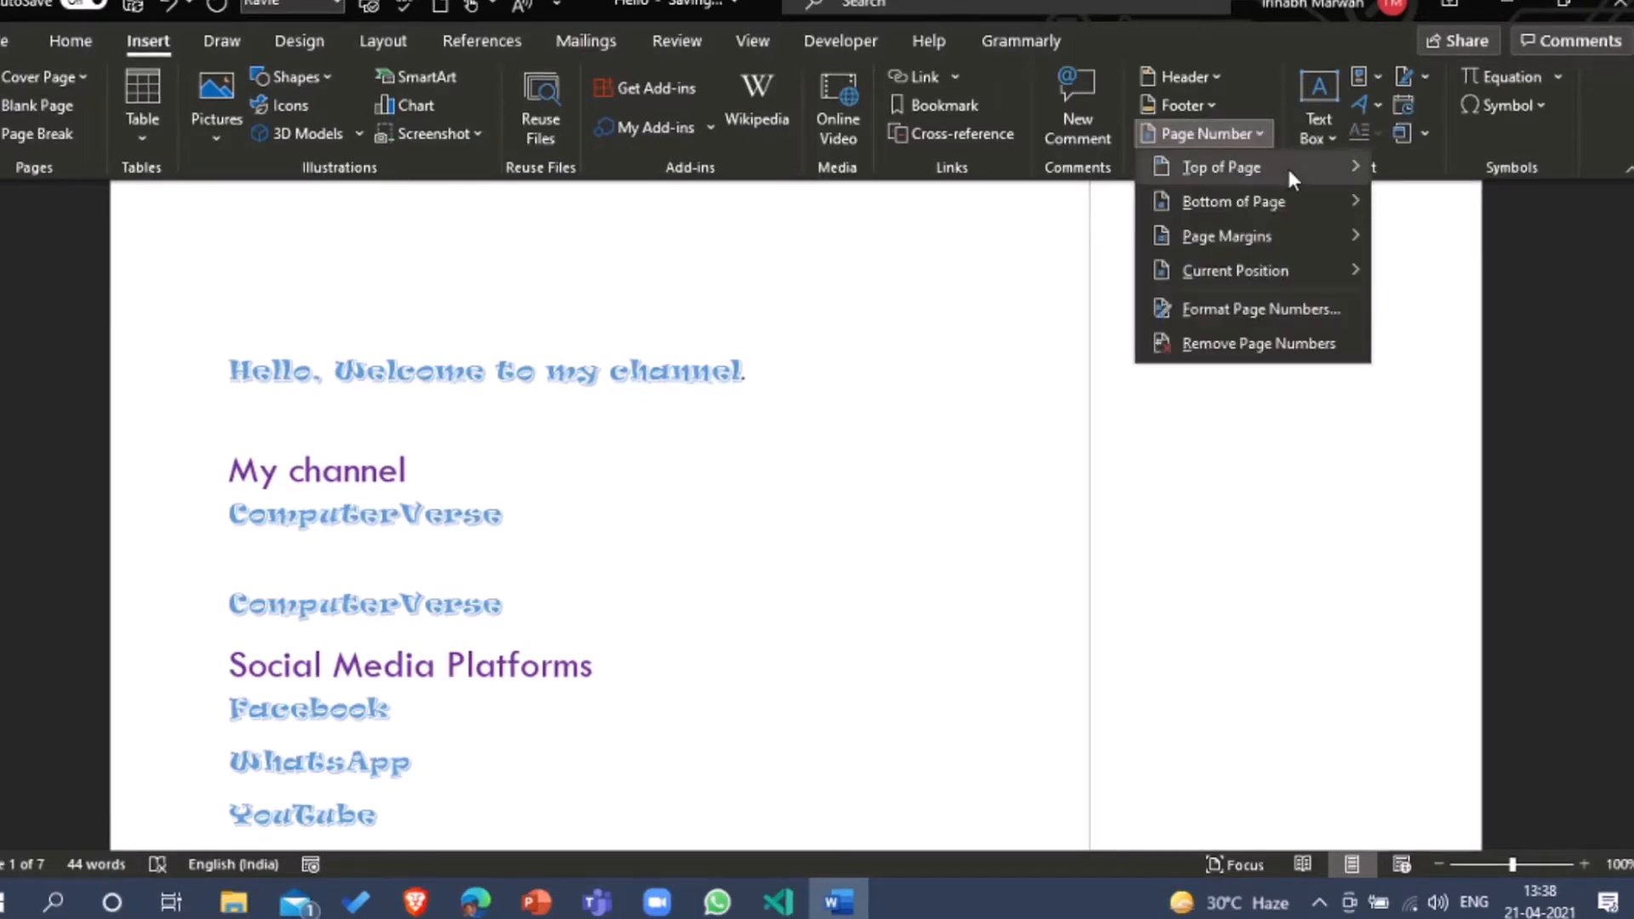
mouse_move(1289, 168)
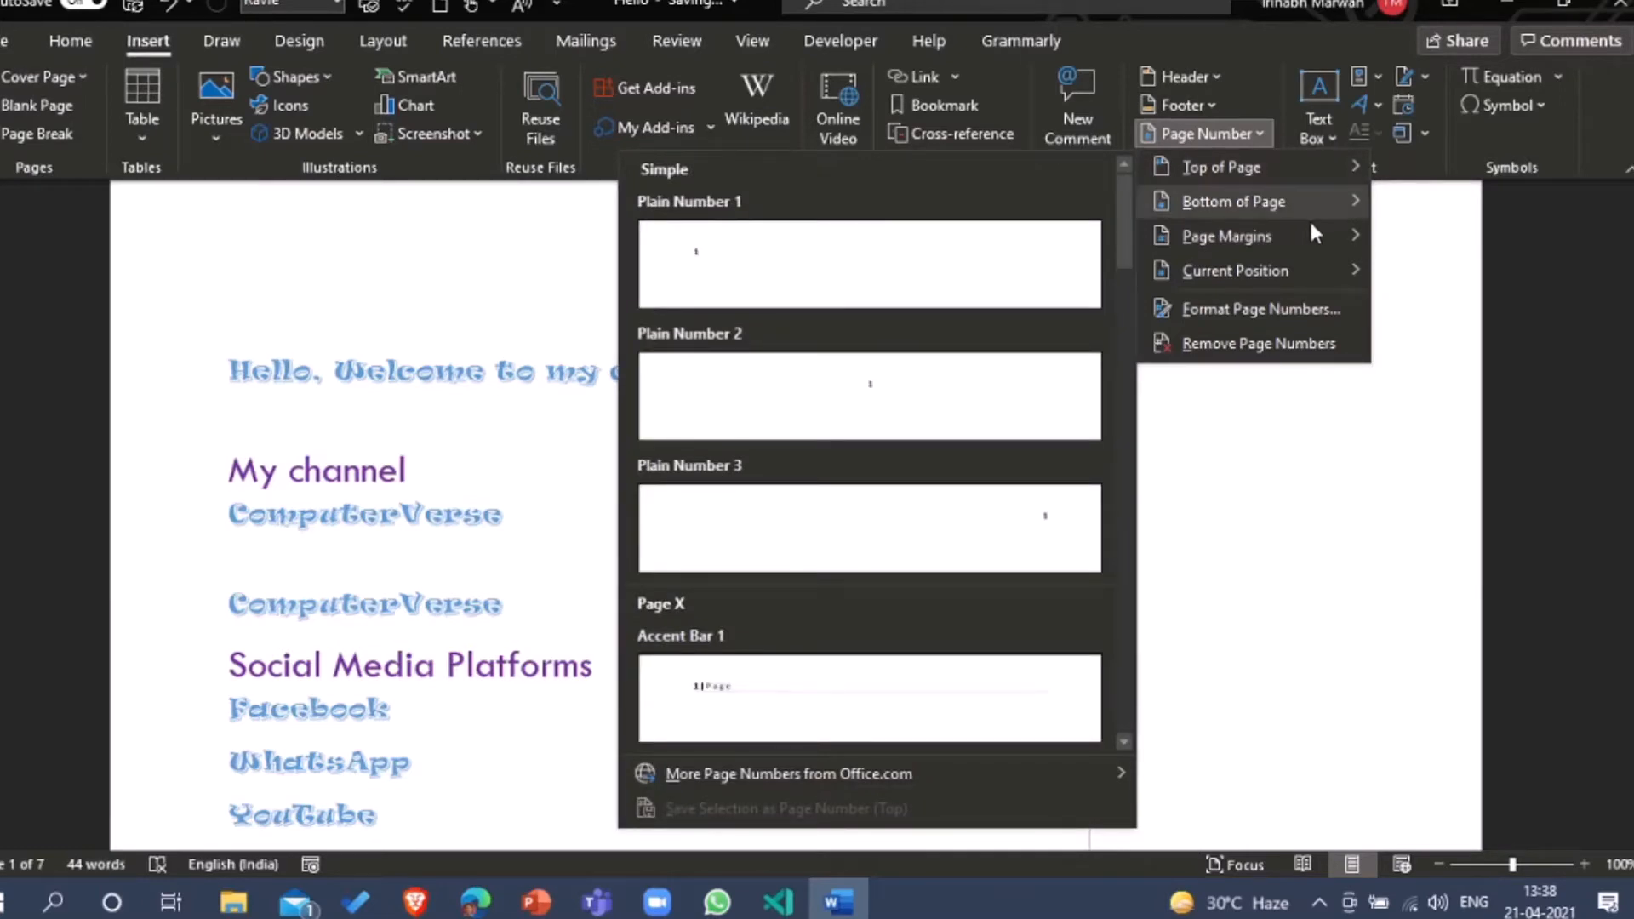
mouse_move(1317, 240)
mouse_move(1329, 279)
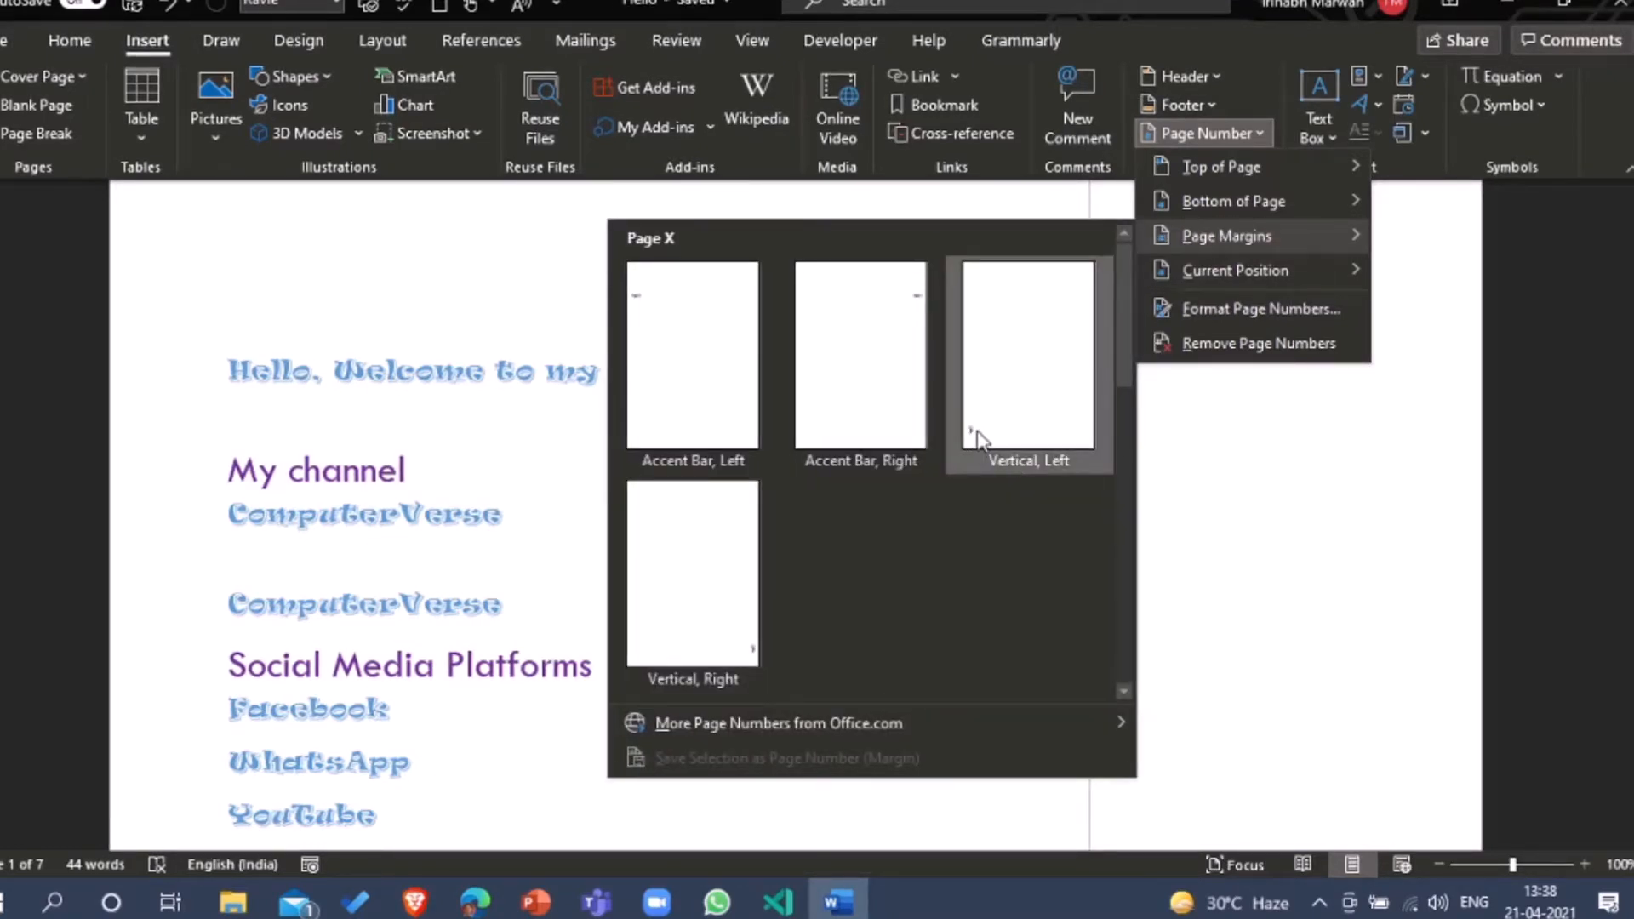
left_click(843, 394)
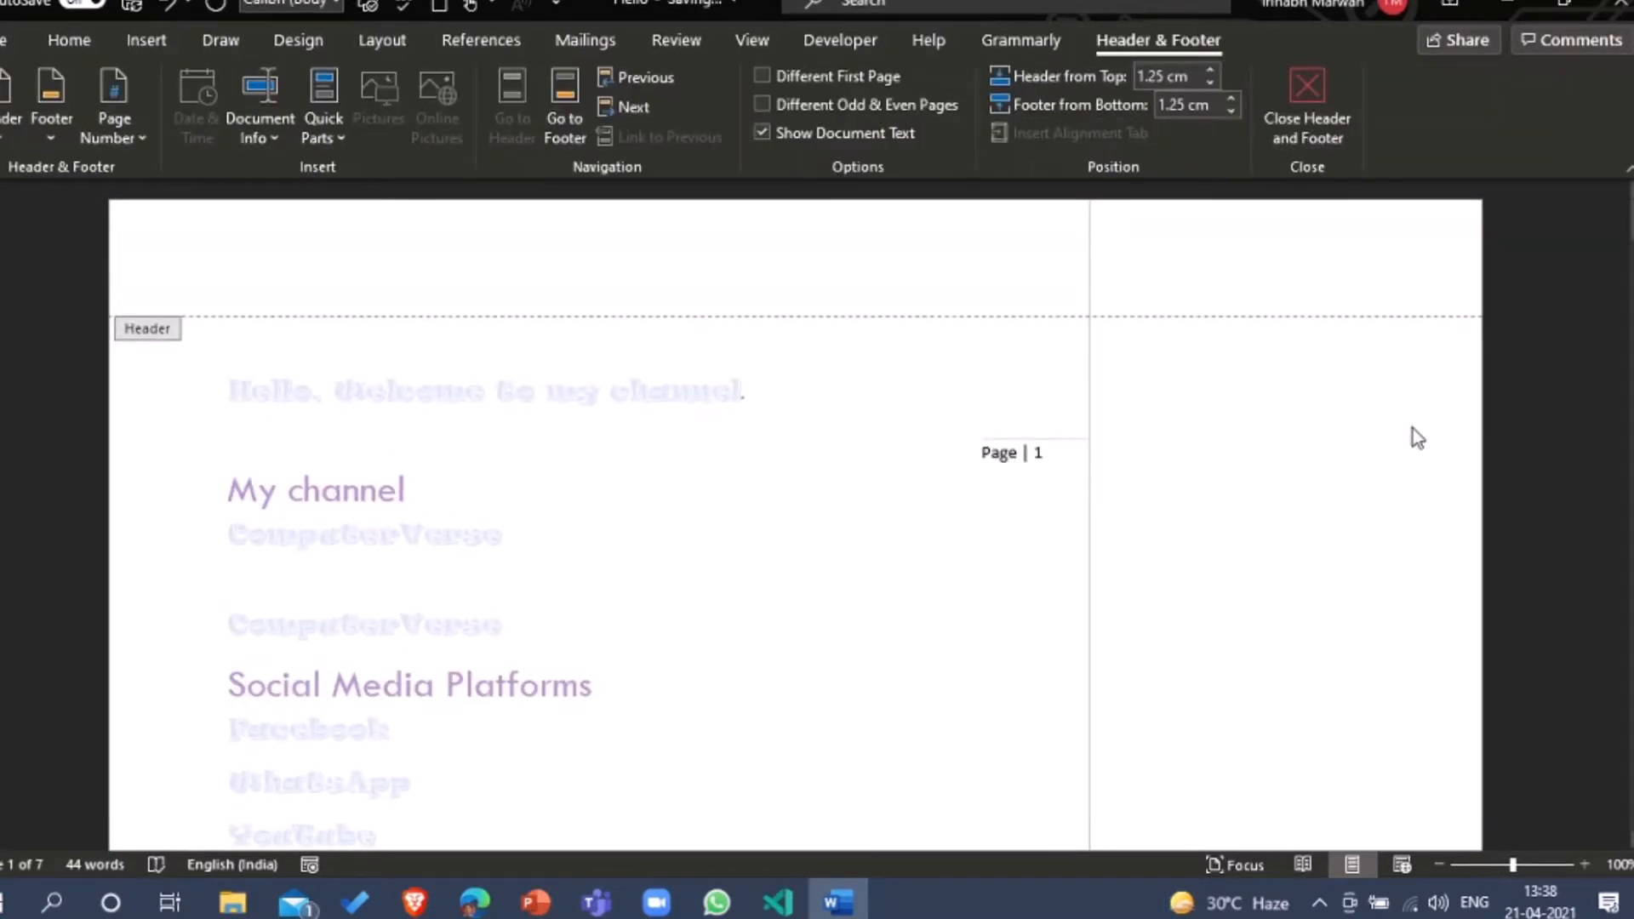
mouse_move(1630, 223)
left_mouse_down()
mouse_move(1630, 490)
mouse_move(1630, 191)
left_mouse_up()
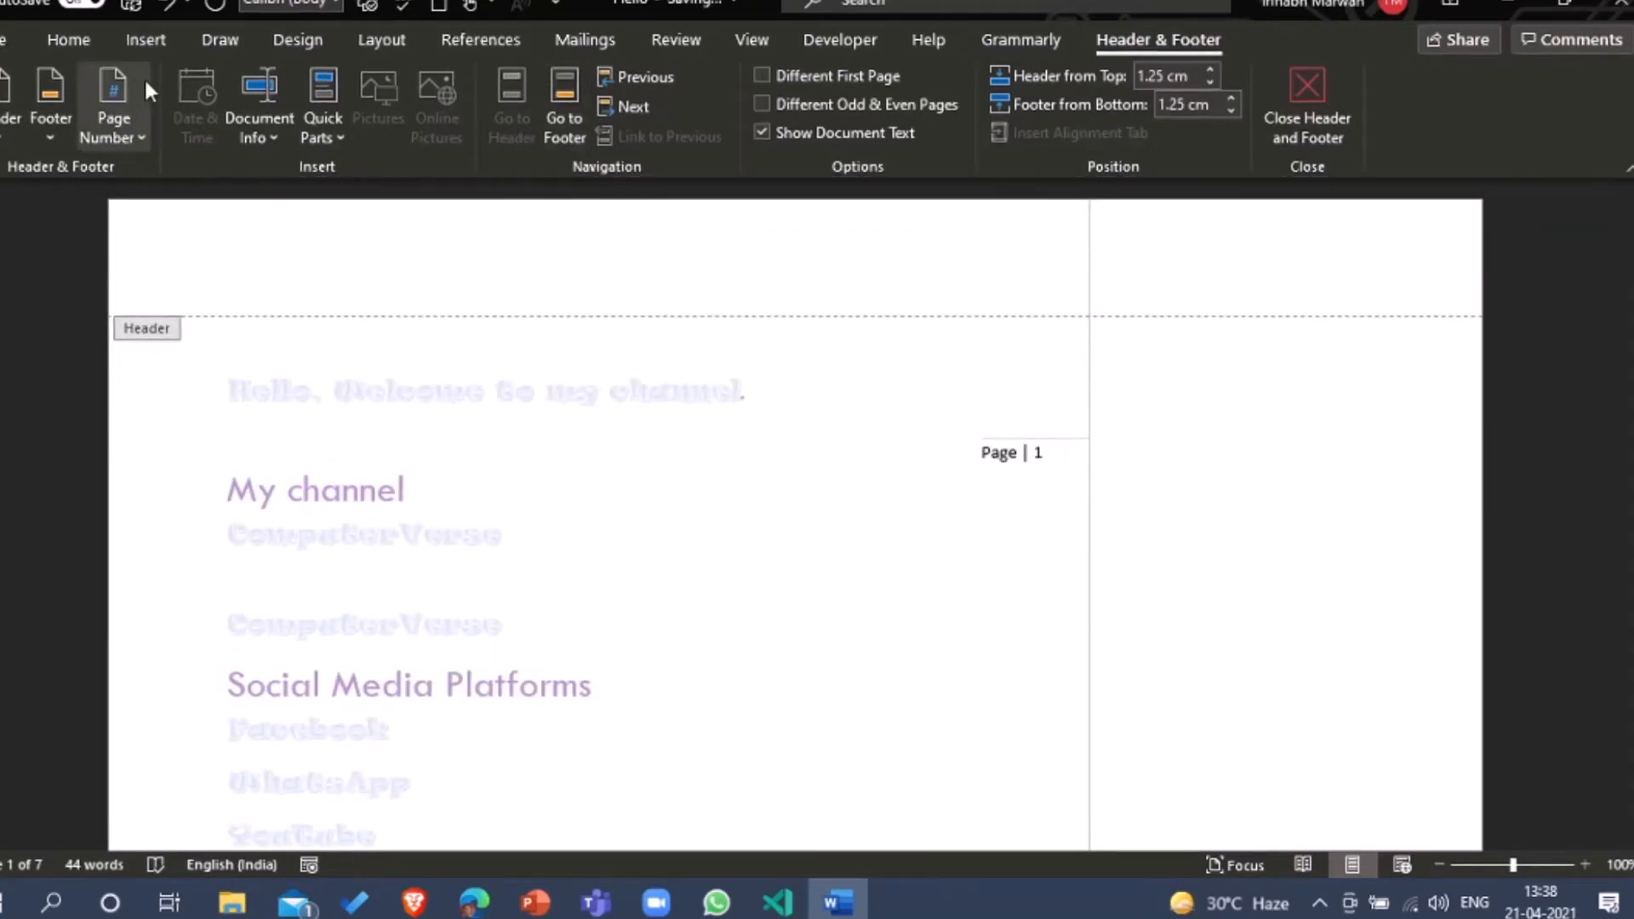
left_click(220, 39)
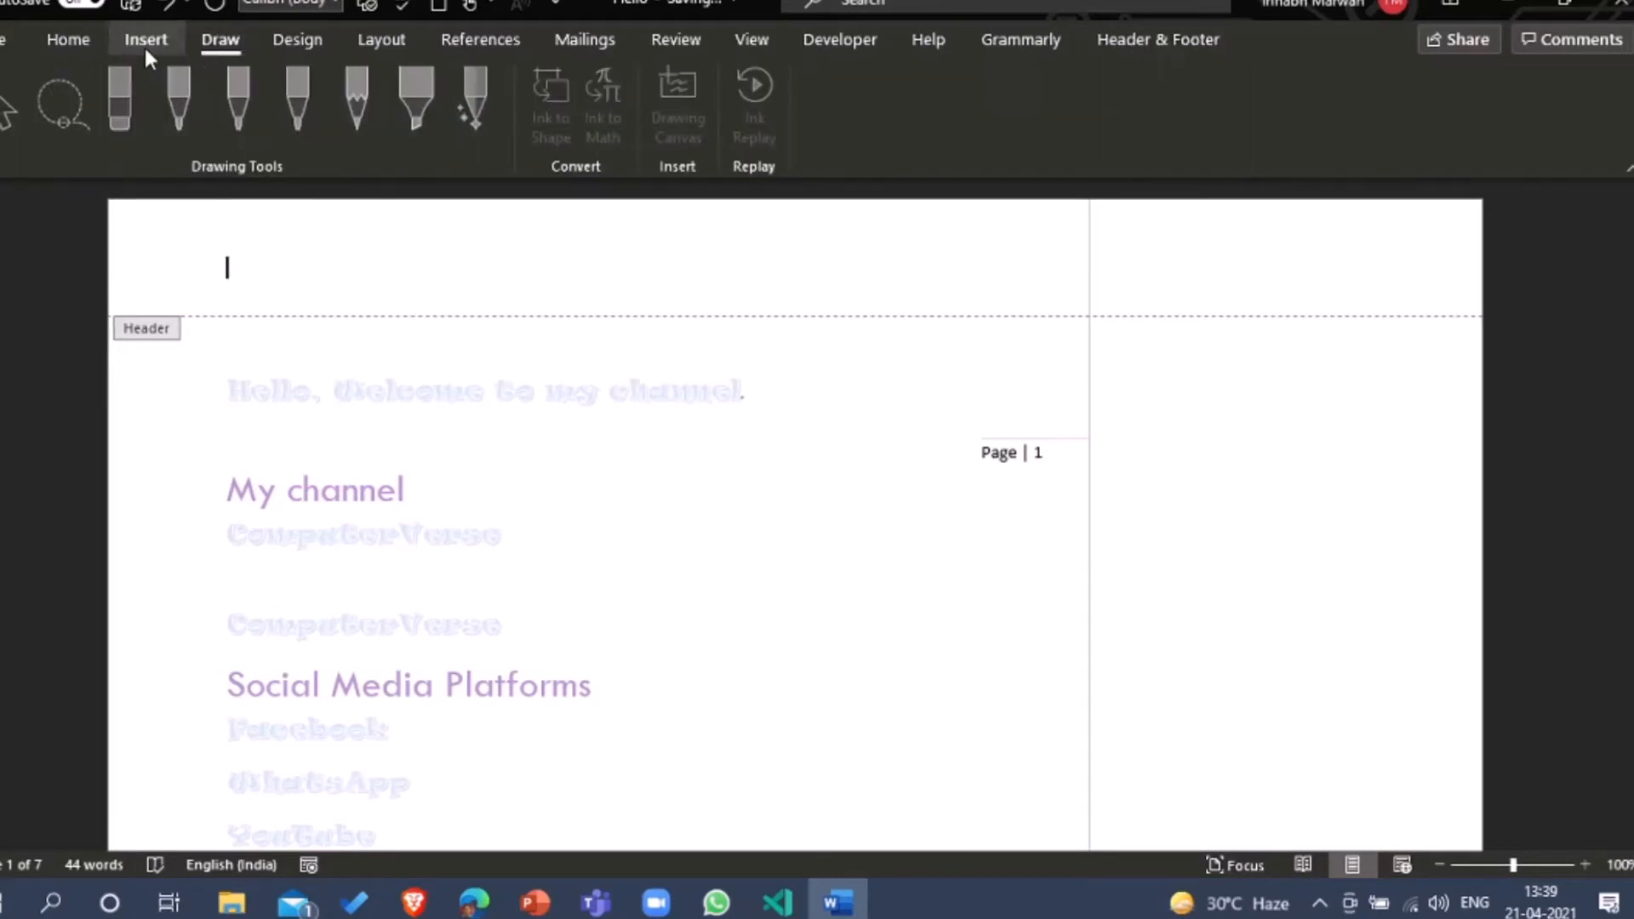
left_click(144, 51)
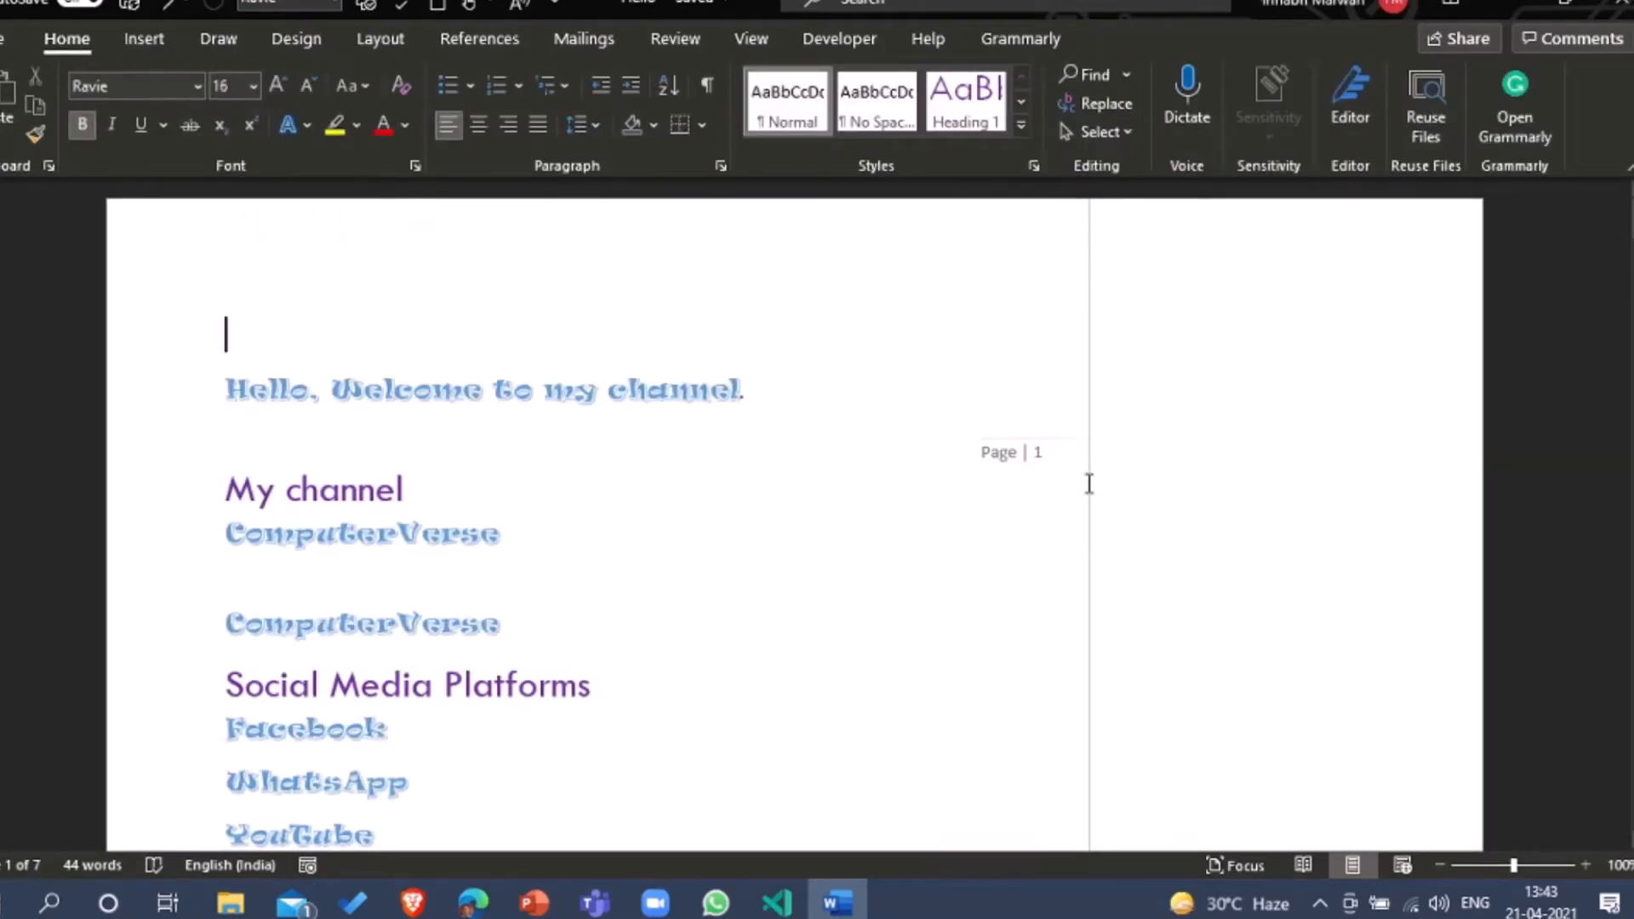
Step: Browse the document themes and try several style sets, including those with centered and all-capitals headings
left_click(285, 42)
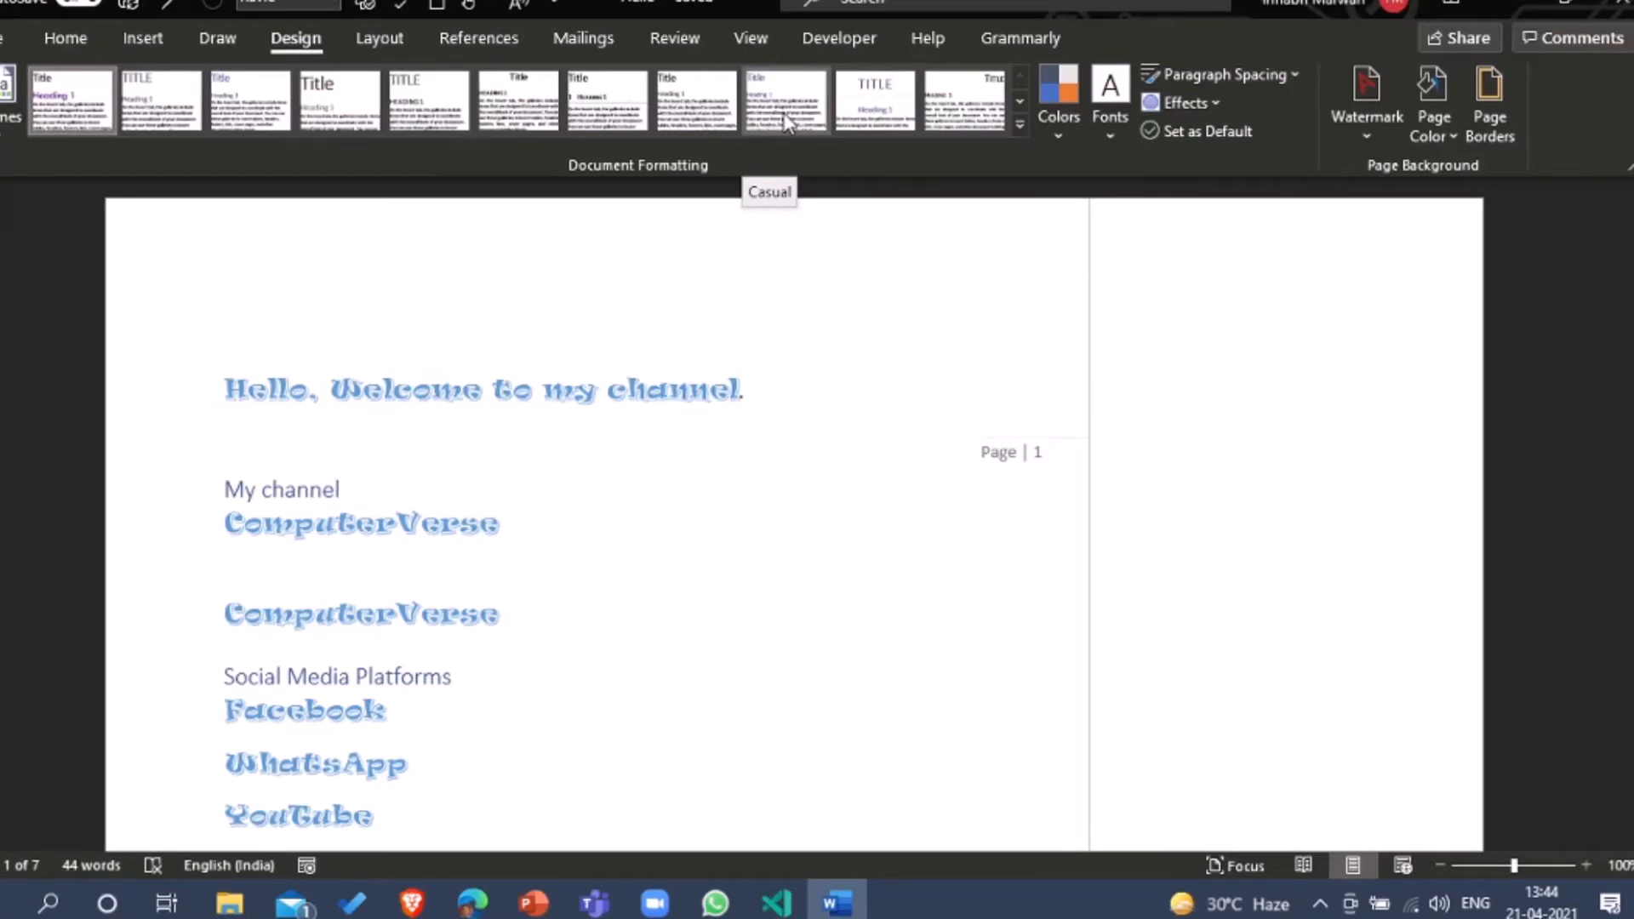
left_click(7, 119)
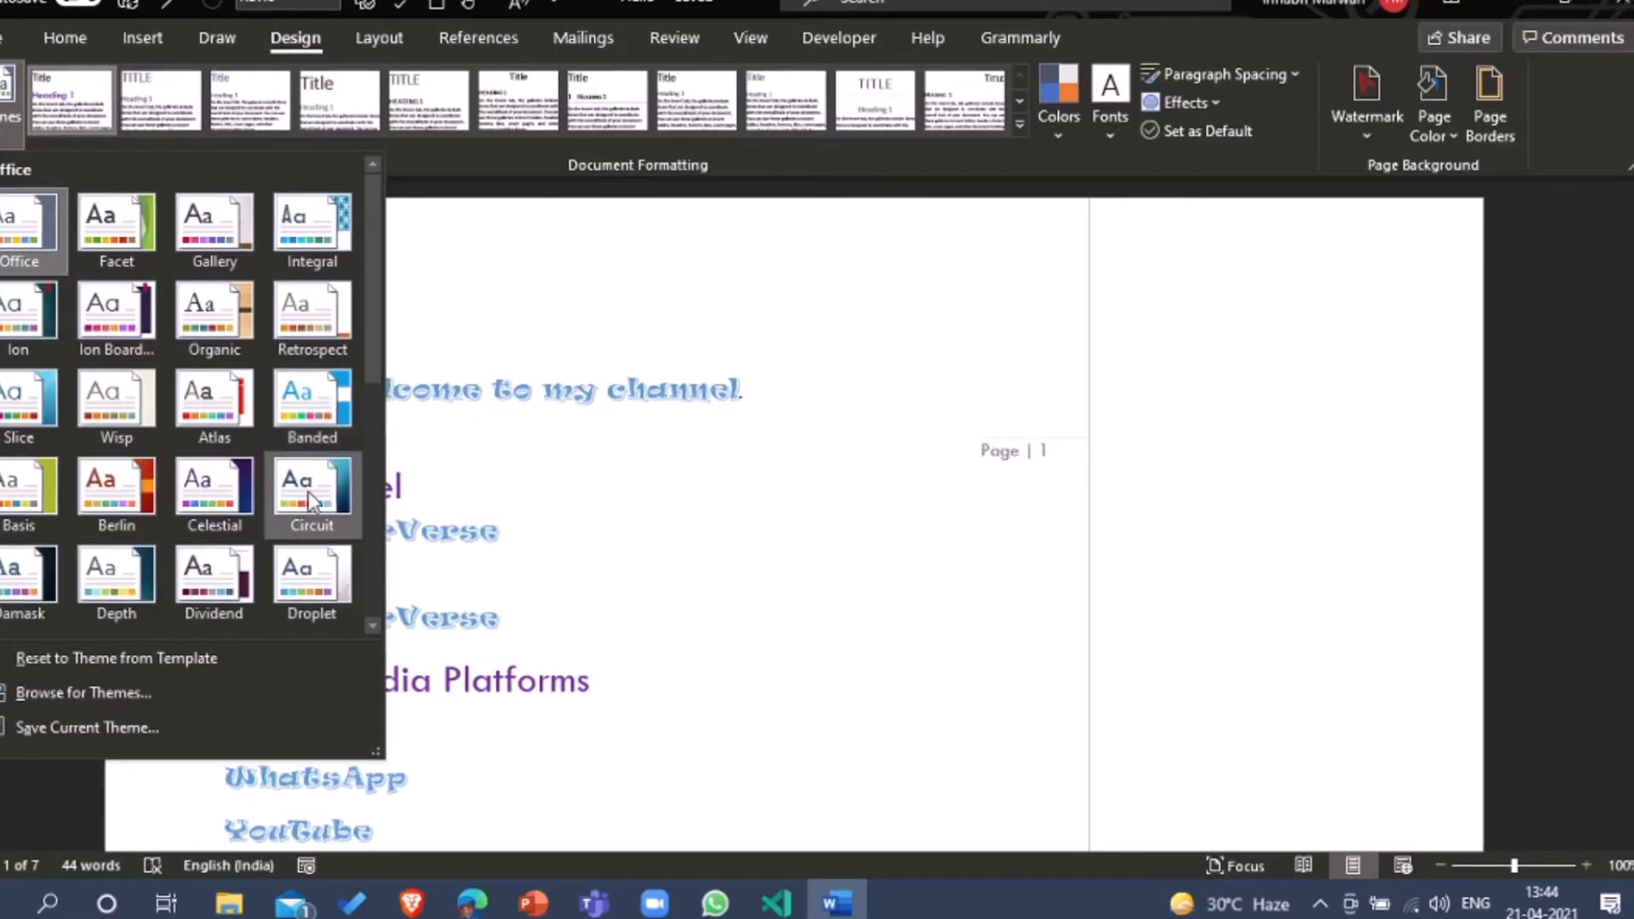
left_click(621, 541)
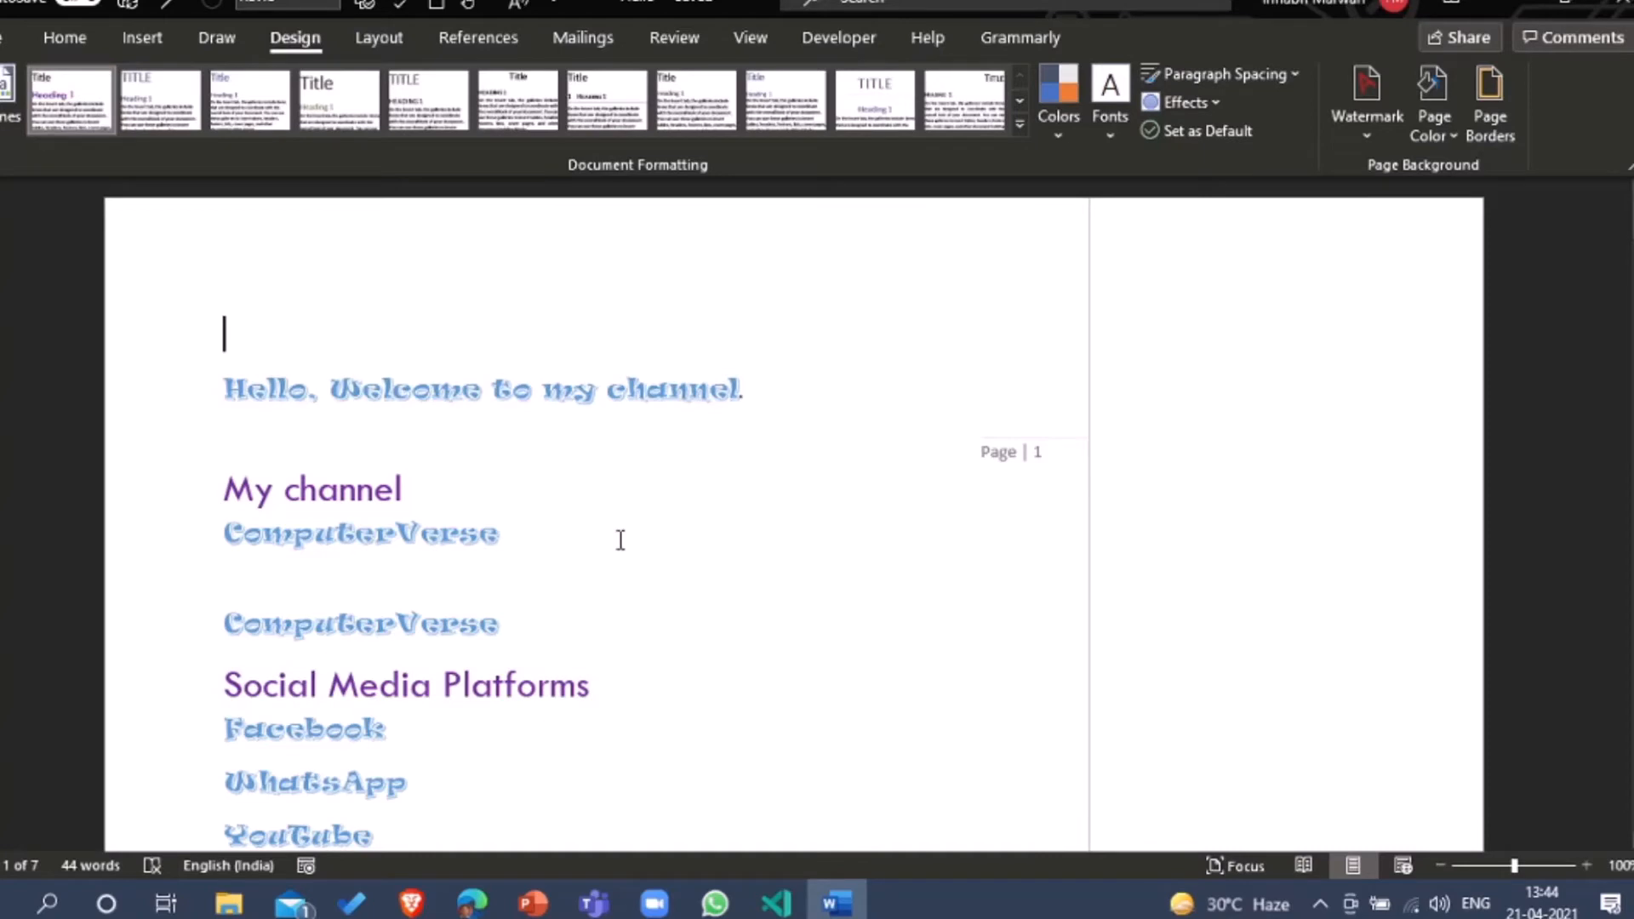
left_click(871, 113)
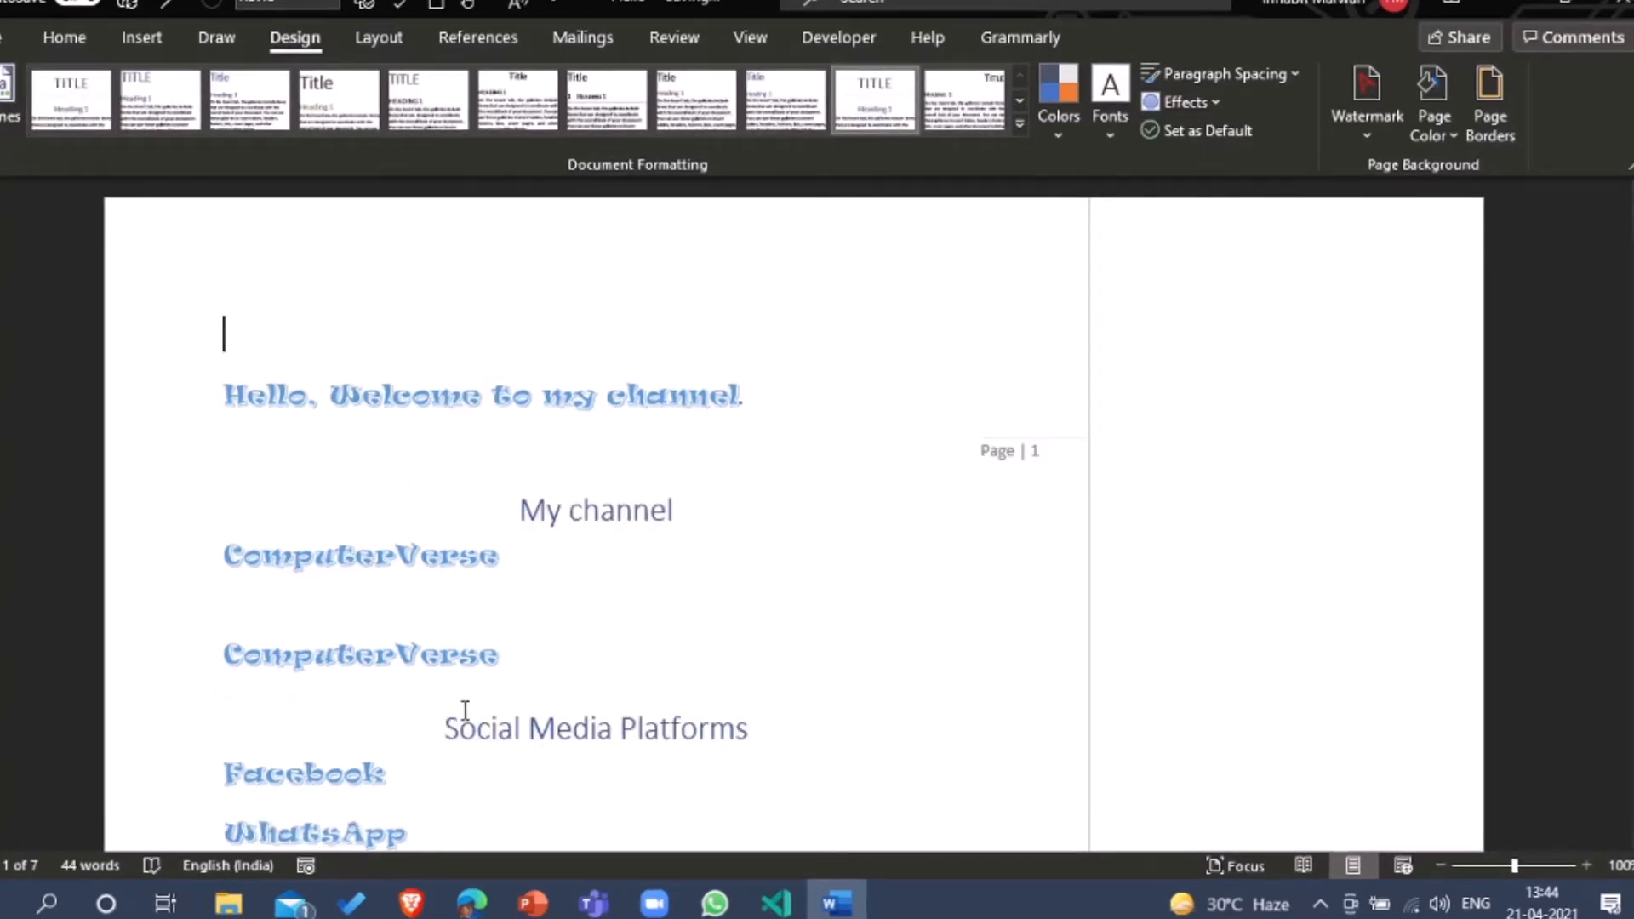
left_click(696, 99)
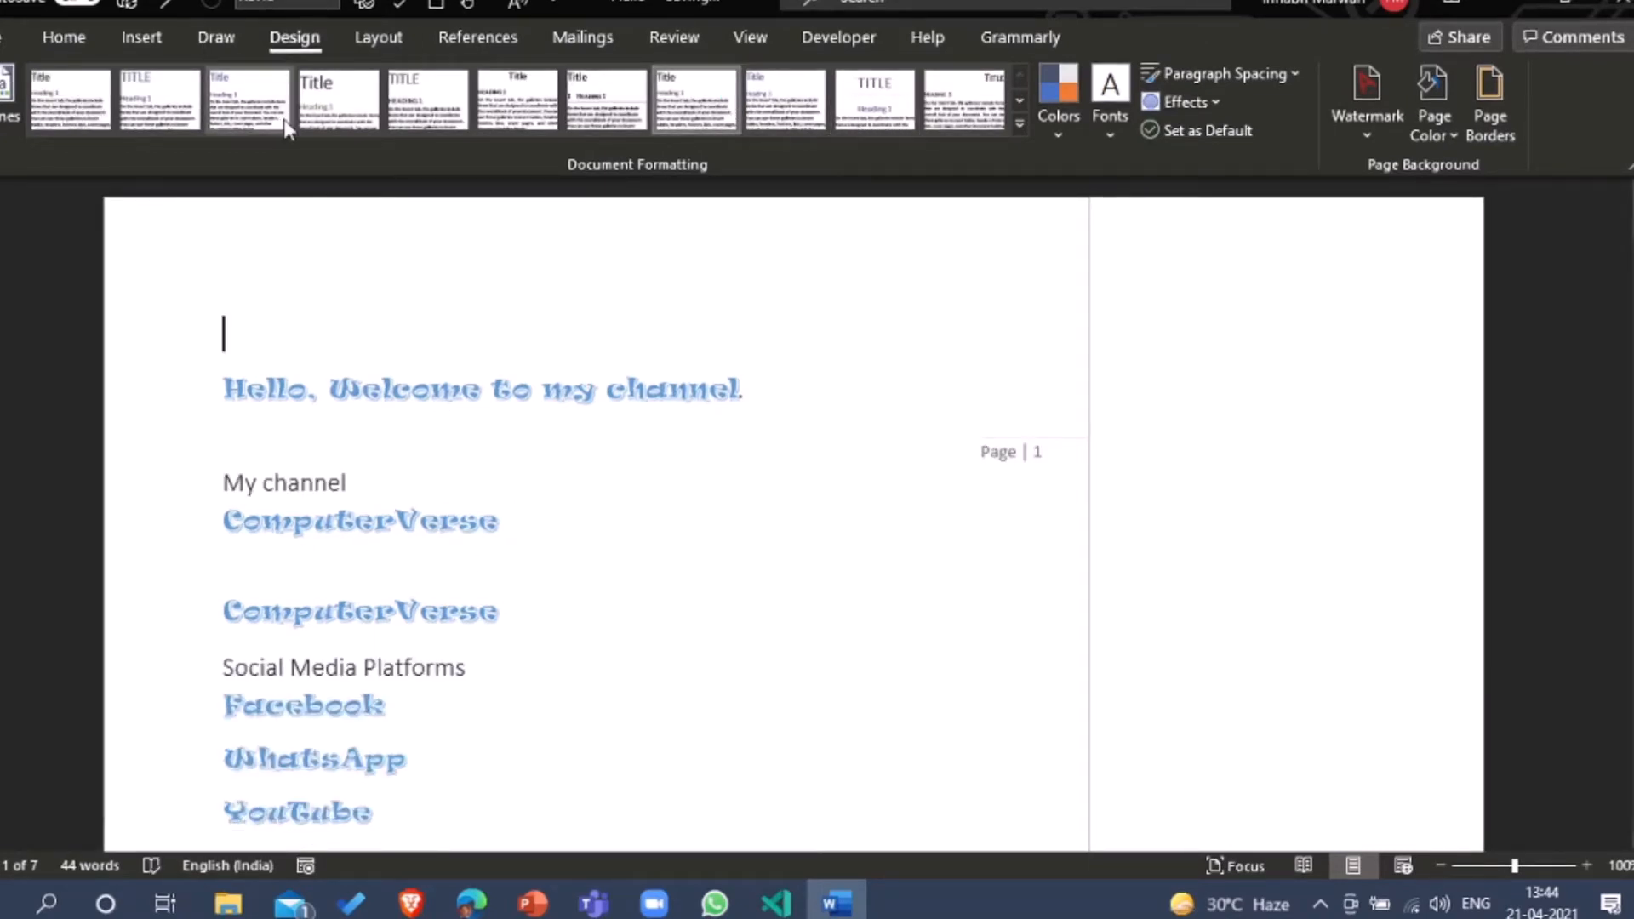
left_click(462, 104)
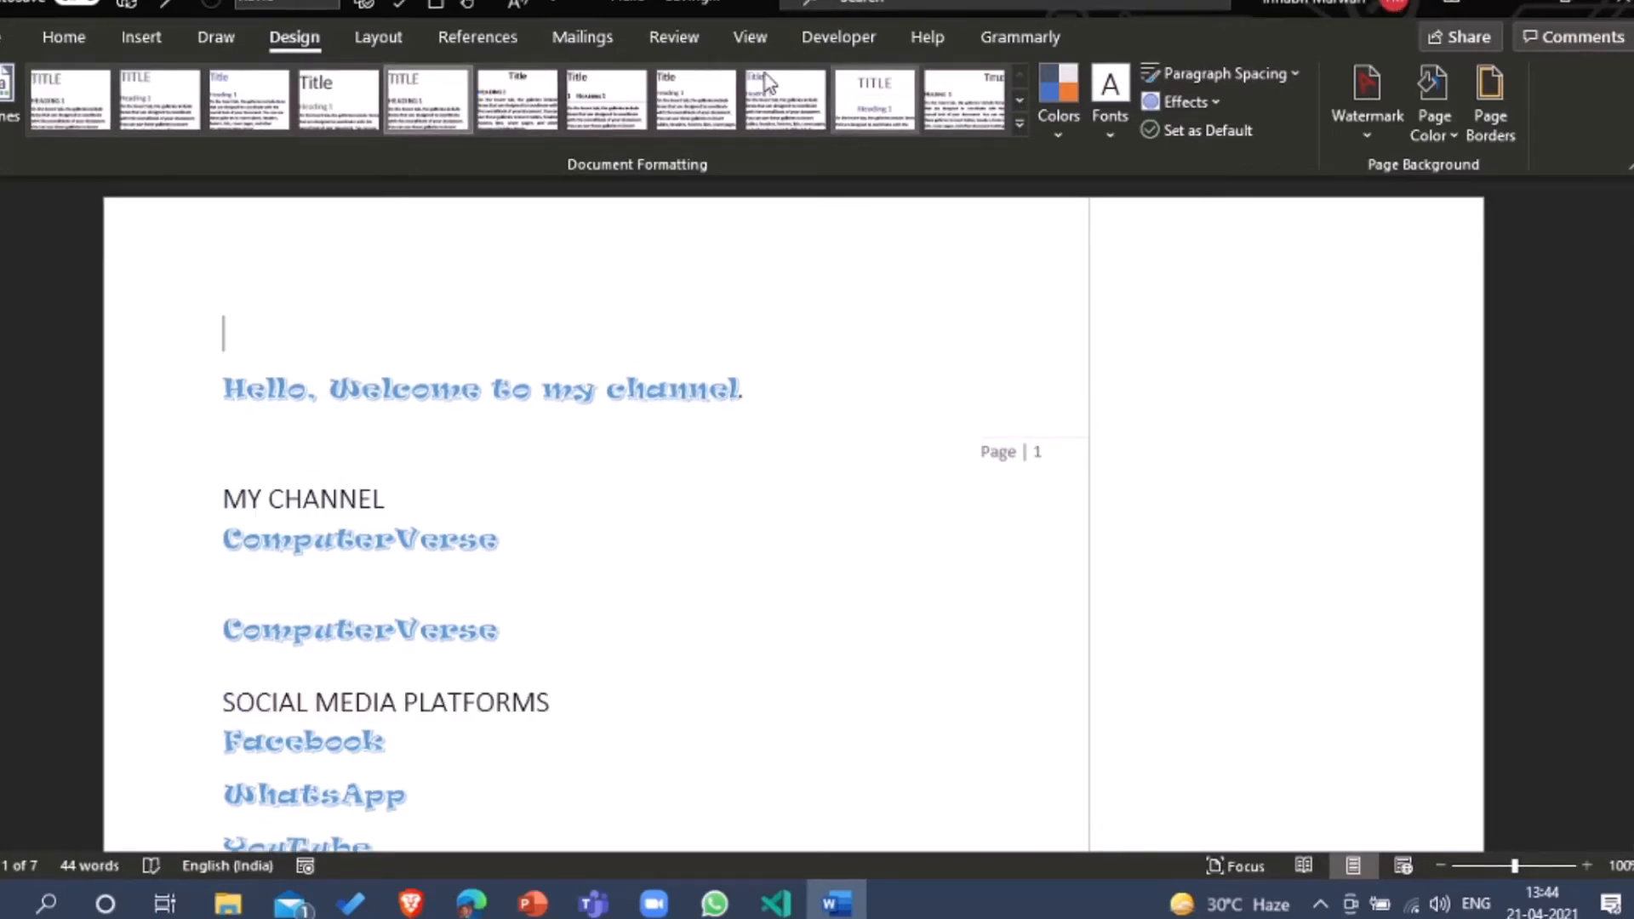
left_click(516, 100)
Step: Apply the style set with plain black, left-aligned headings and change the theme colors to My pallette
left_click(660, 109)
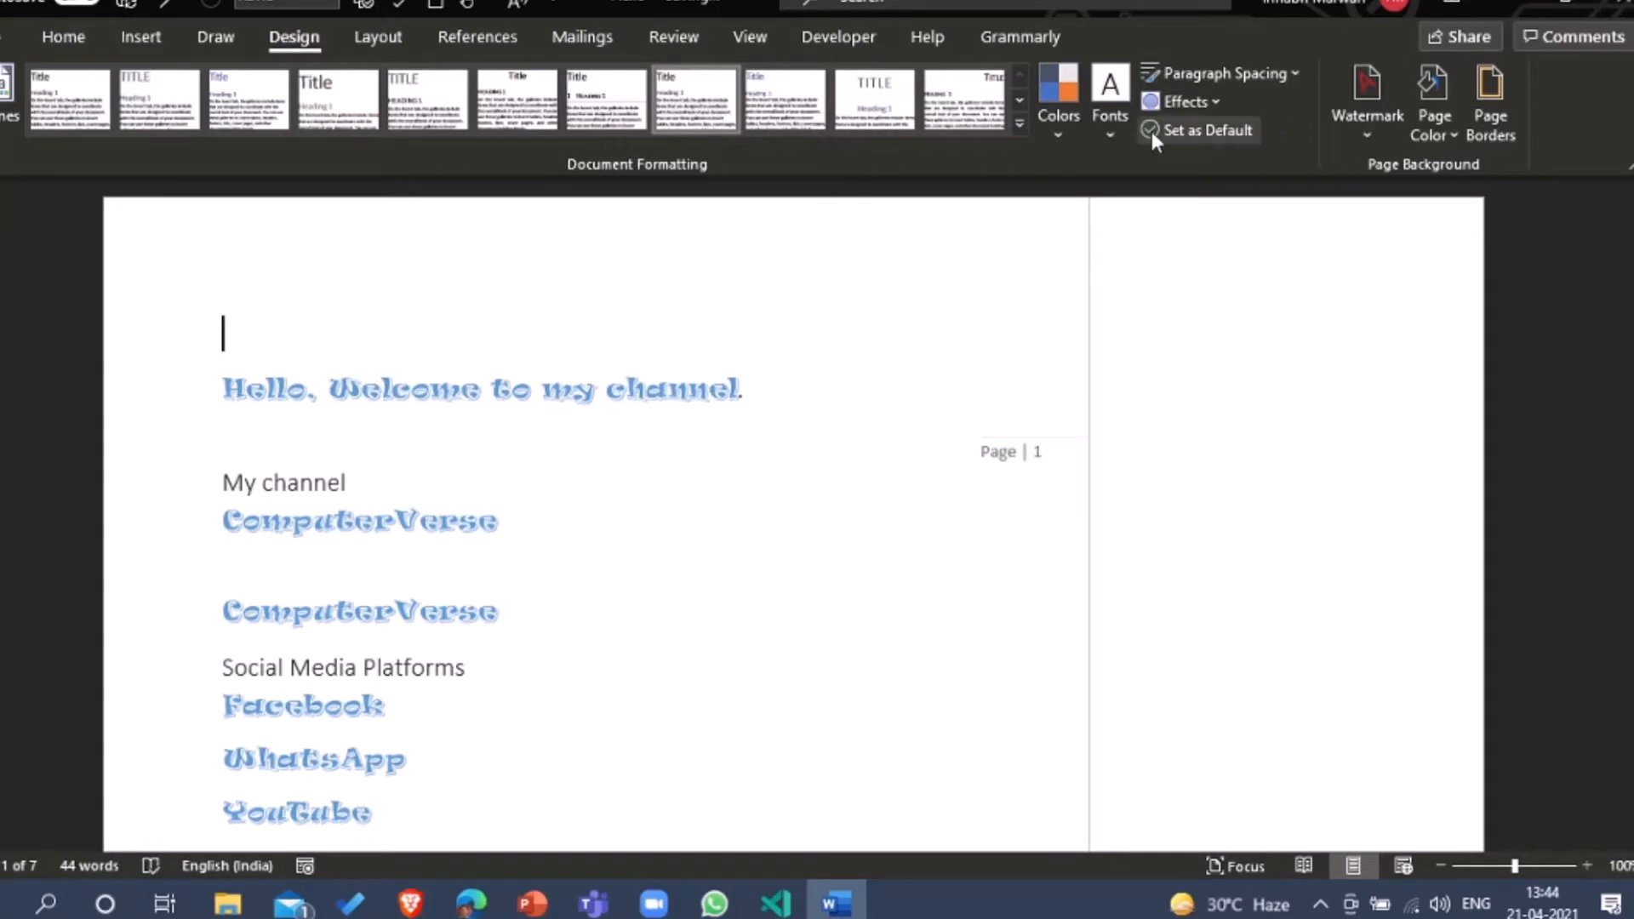
left_click(1058, 128)
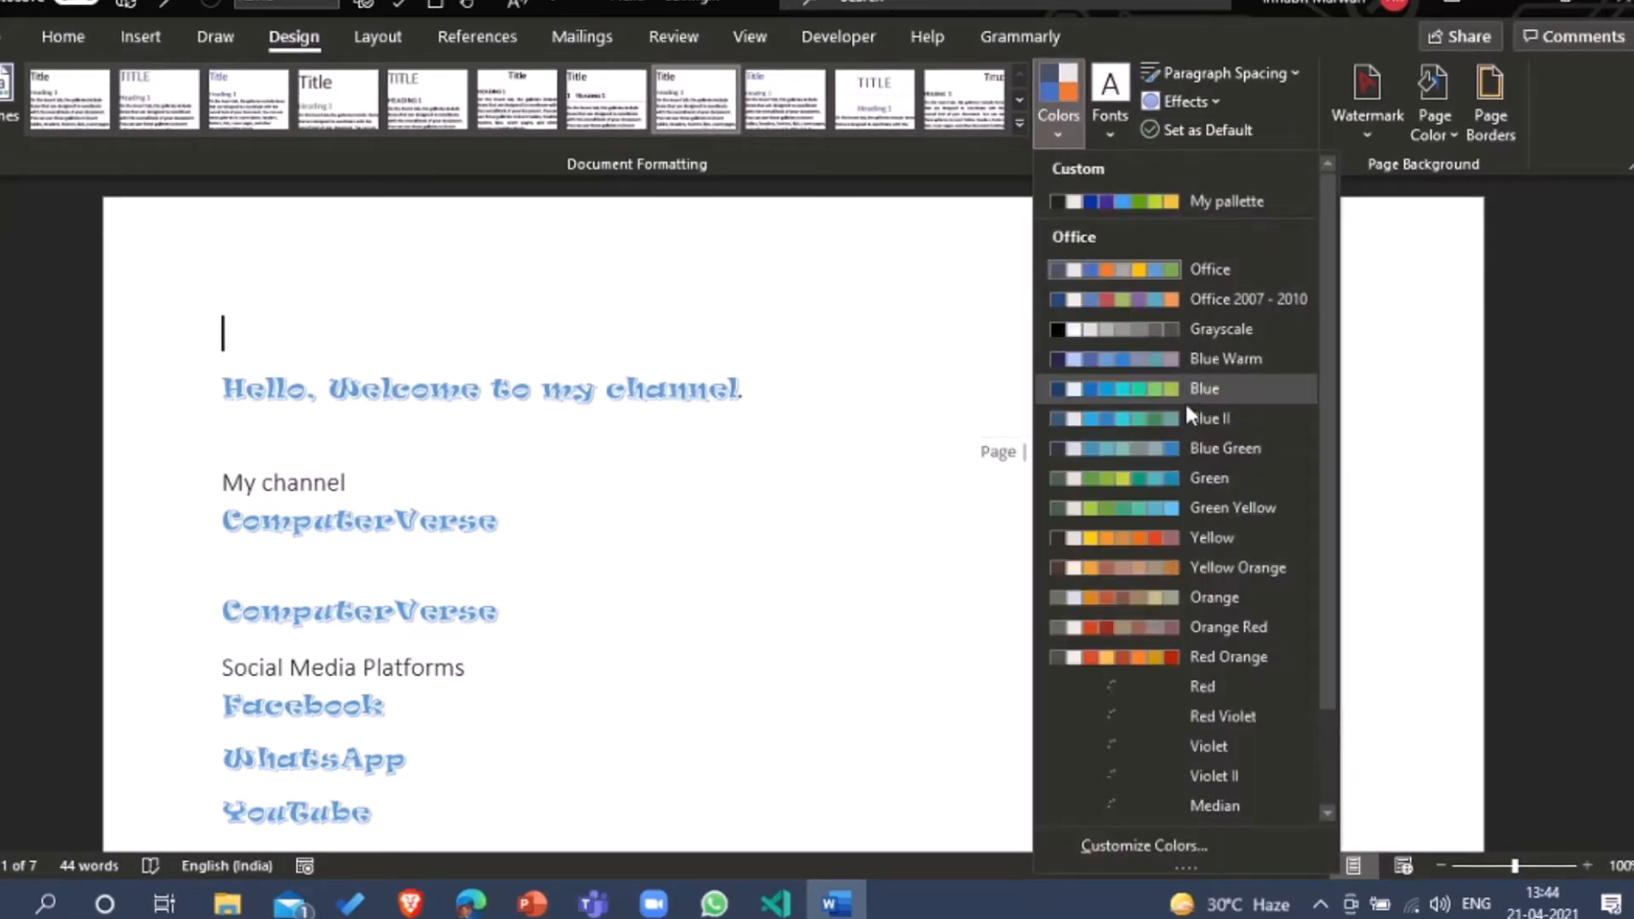
left_click(1189, 202)
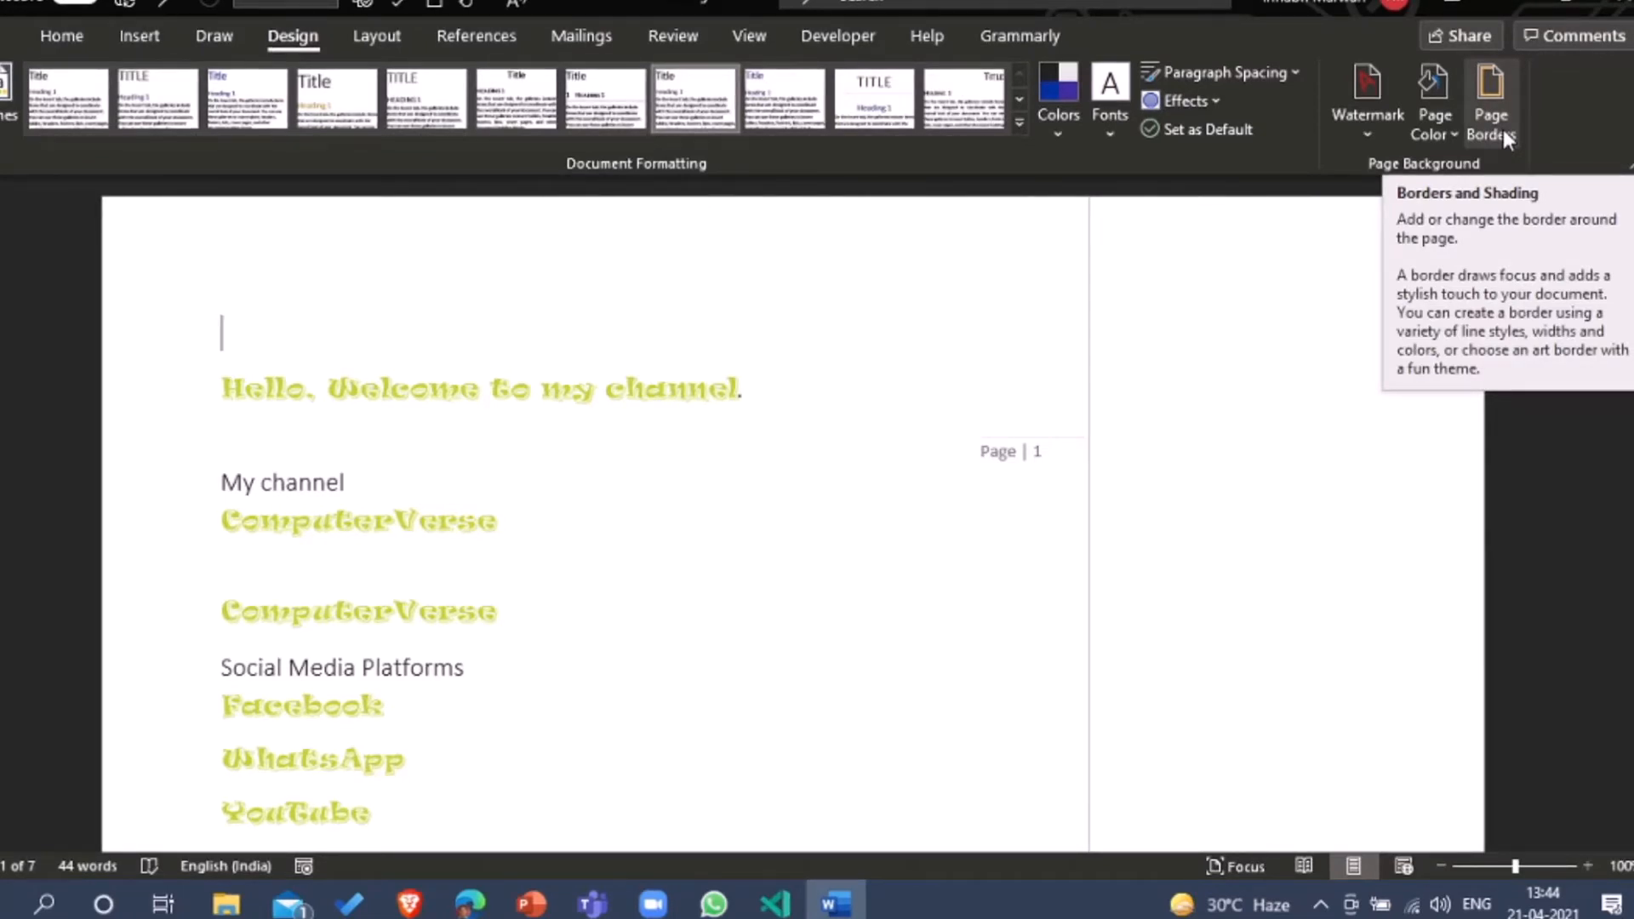
Step: Set up a custom text watermark in English (India) with the text ComputerVerse
left_click(1371, 134)
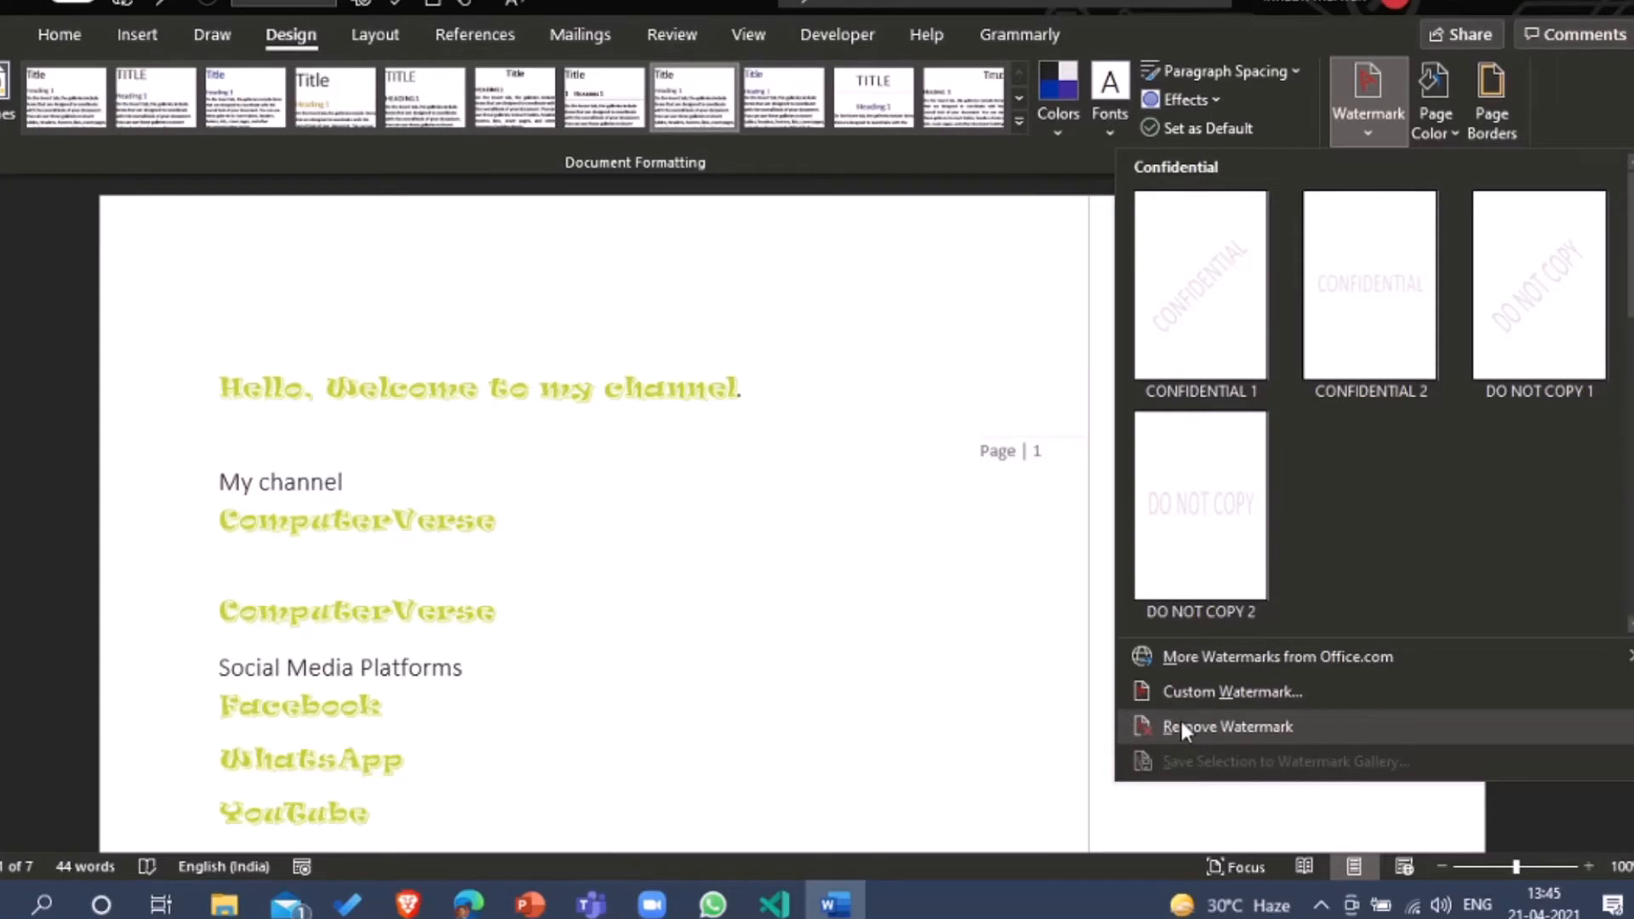
left_click(1224, 696)
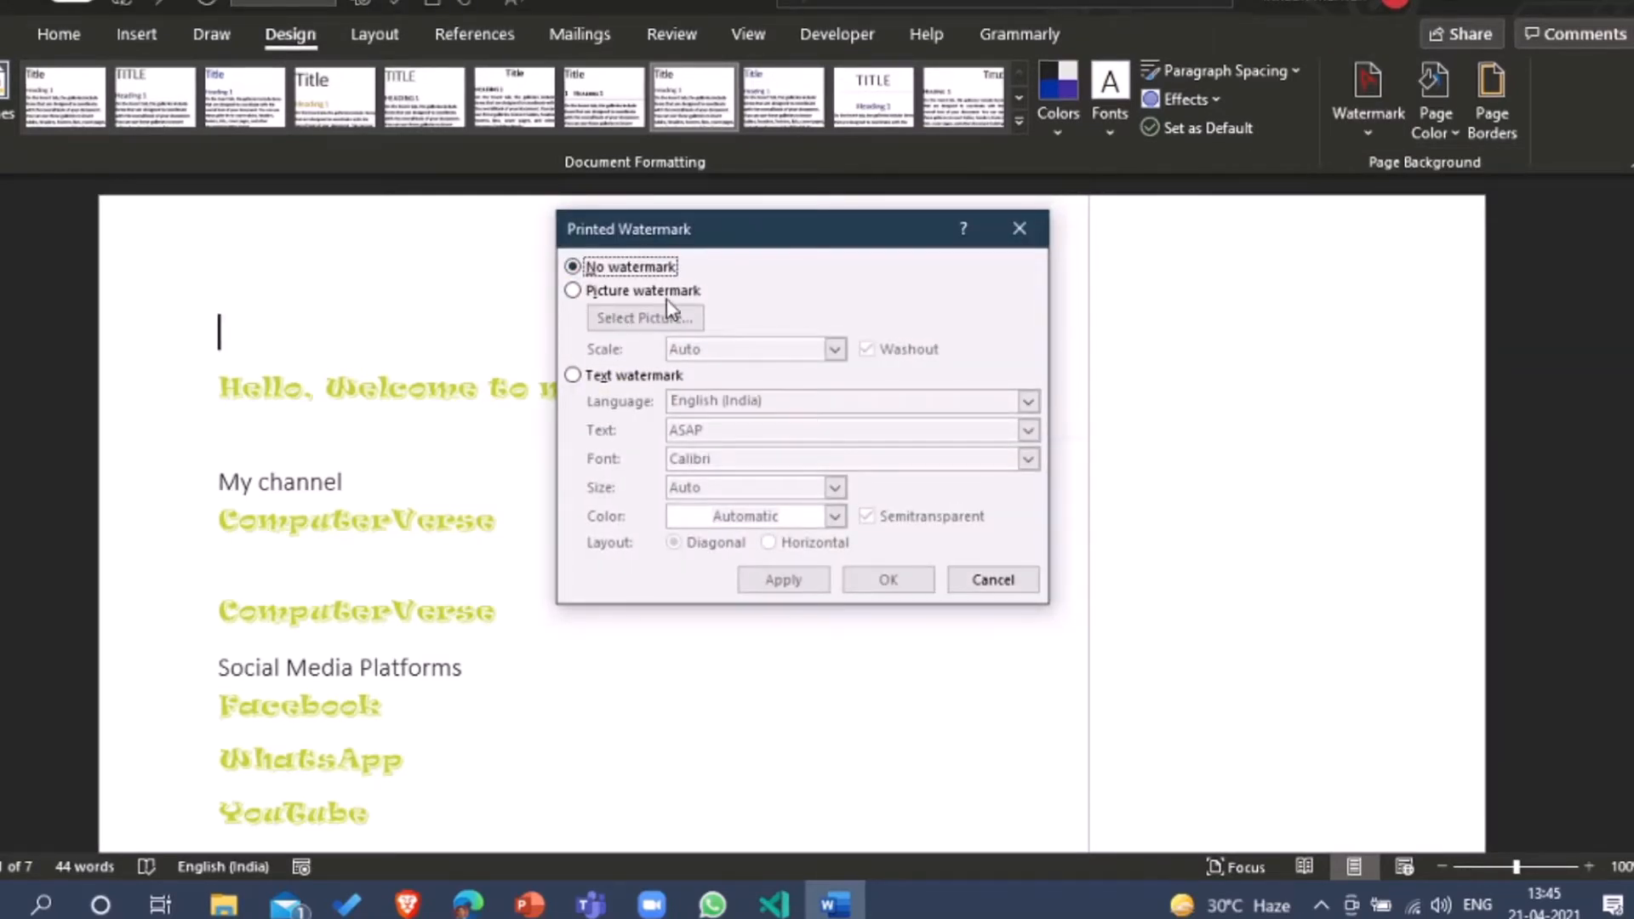
left_click(573, 375)
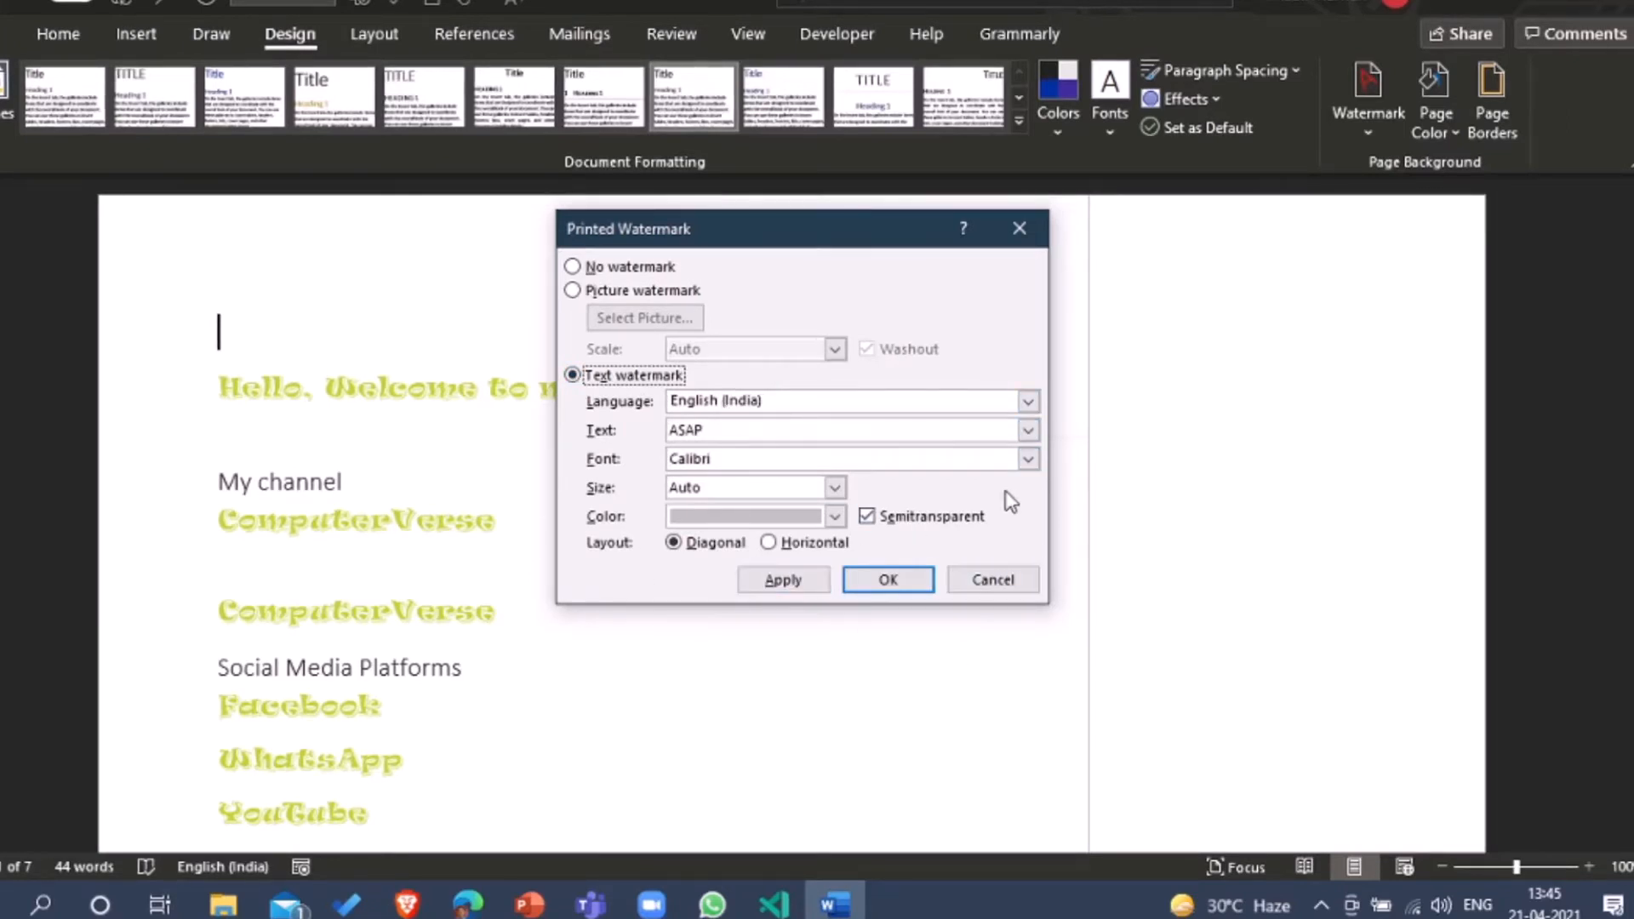
left_click(904, 433)
key("BackSpace")
key("BackSpace")
key("BackSpace")
key("BackSpace")
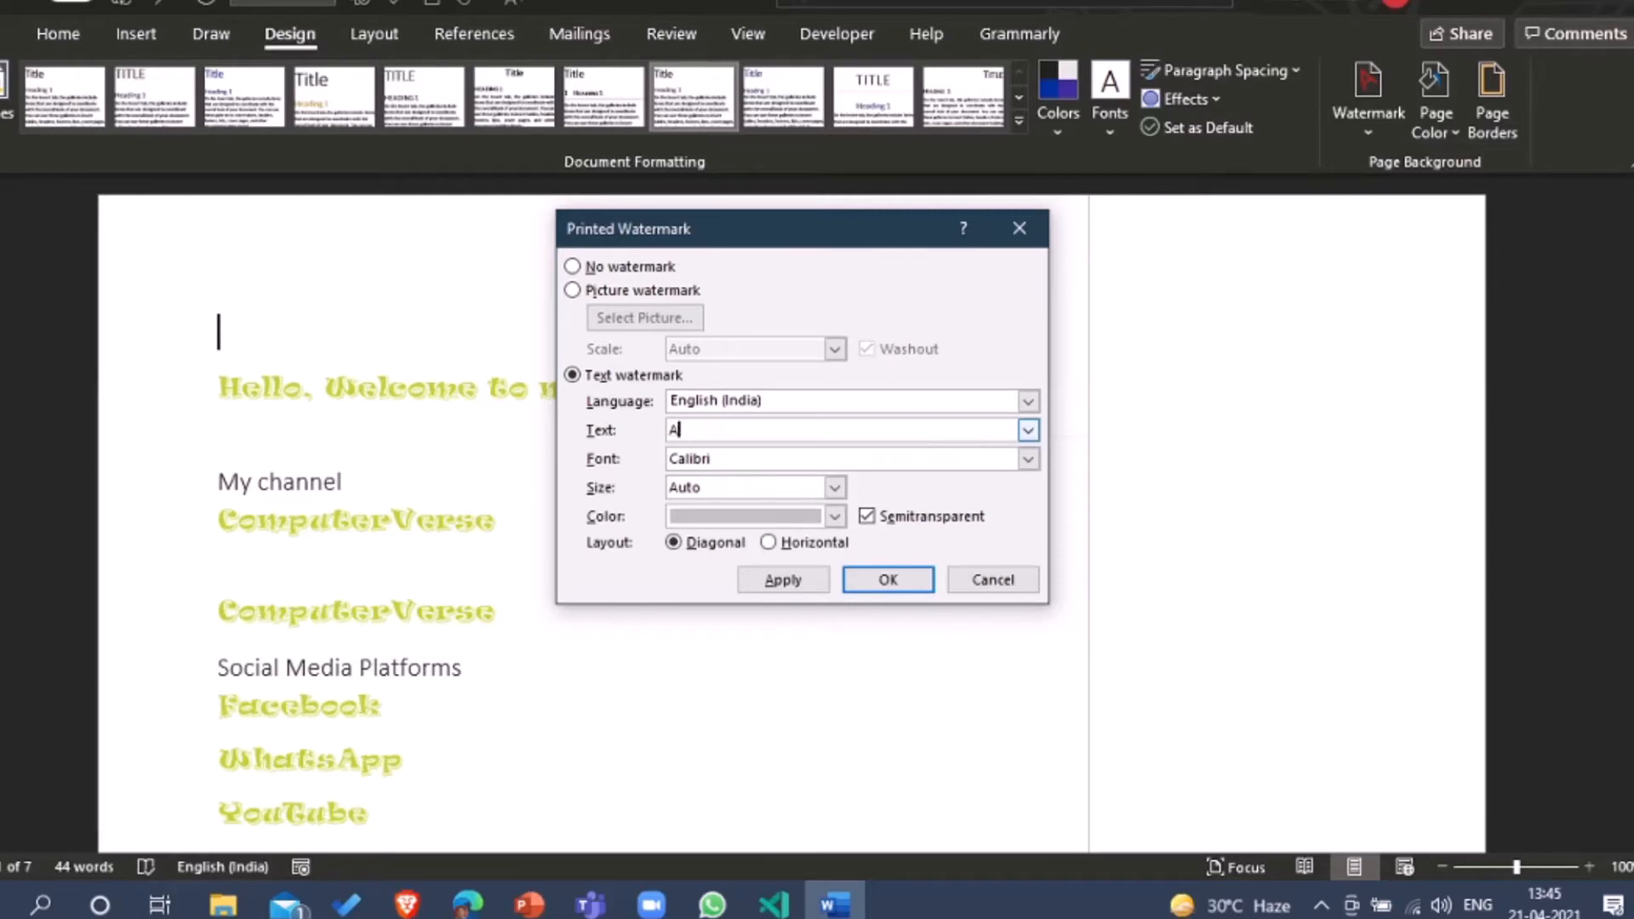
type("C")
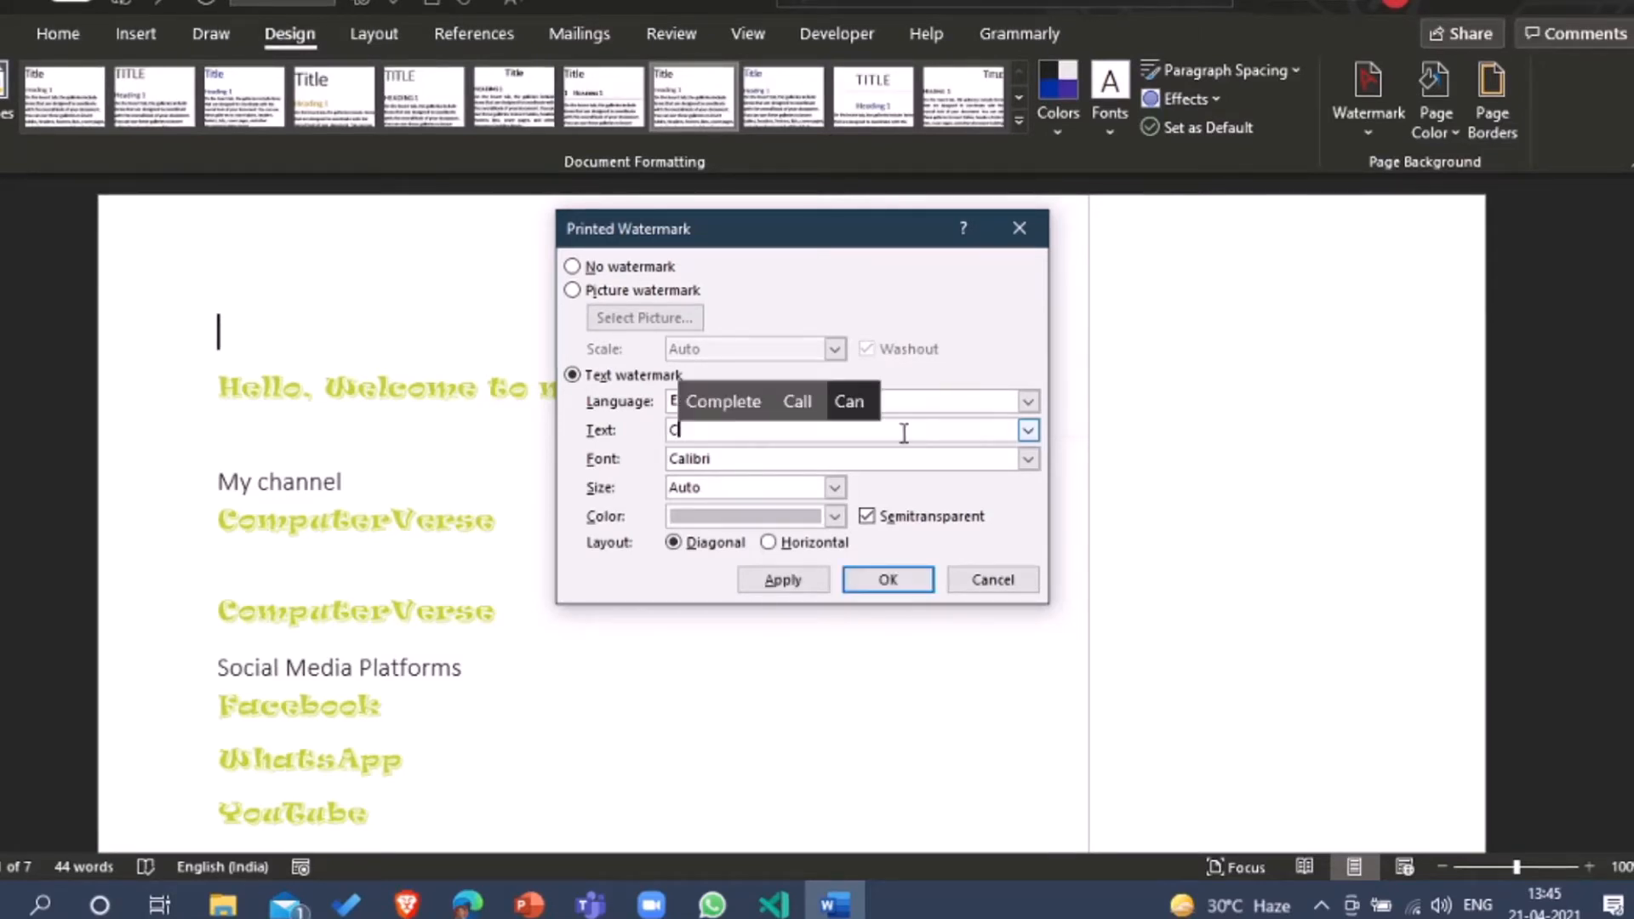
type("omputer")
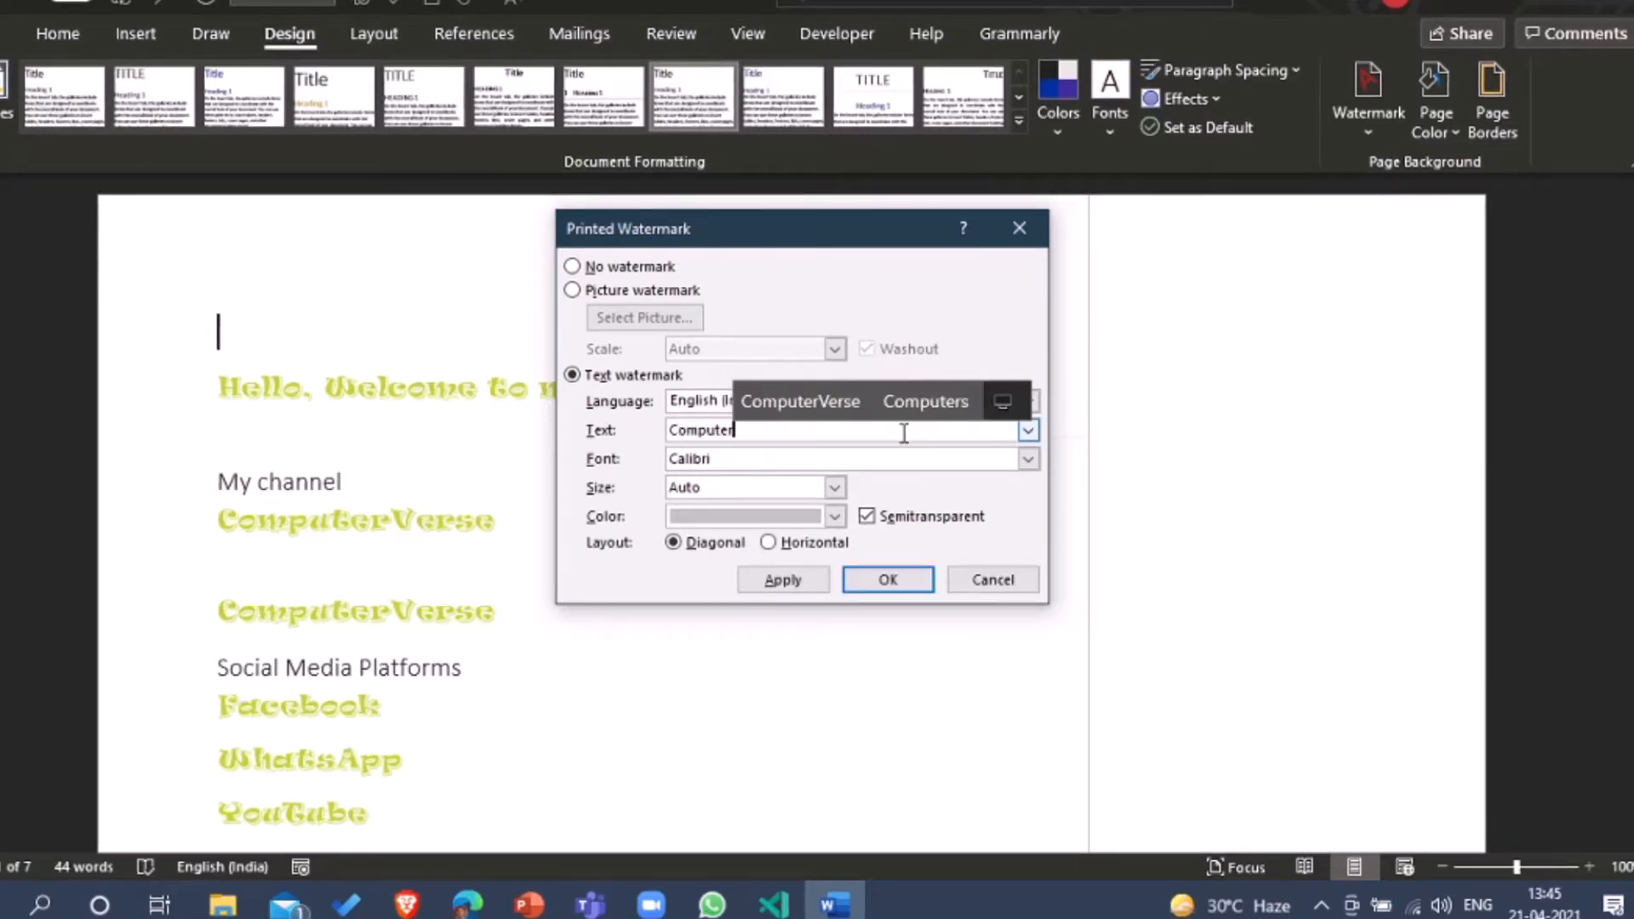
key("Up")
key("Return")
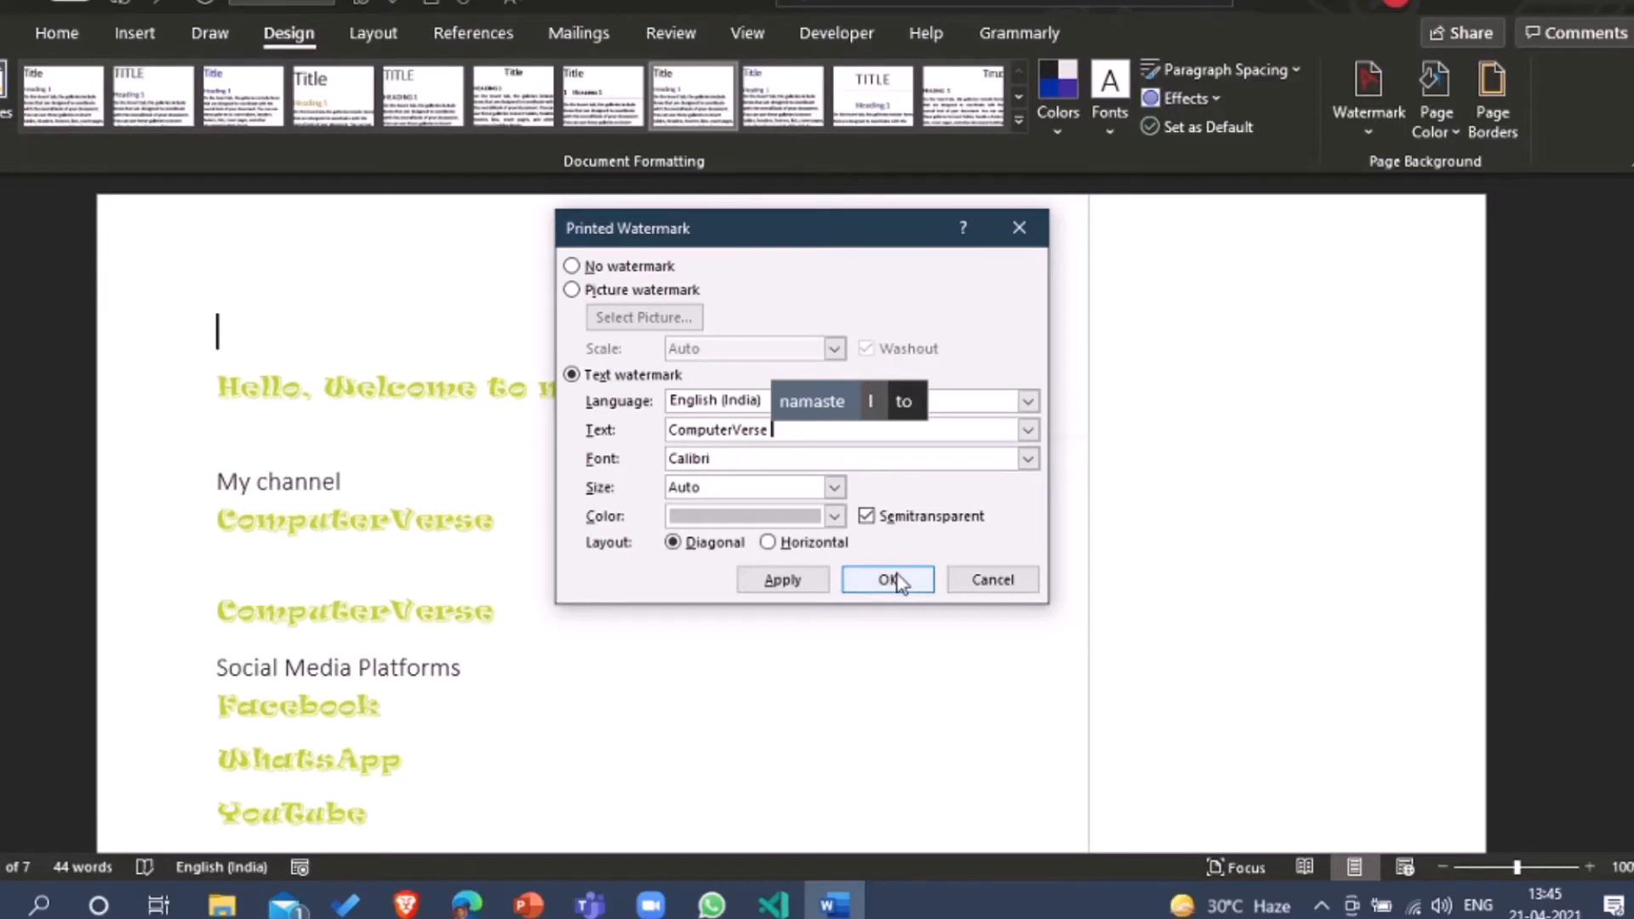
Step: Apply the text watermark to the document, close its settings and check how it looks across the first page
left_click(793, 582)
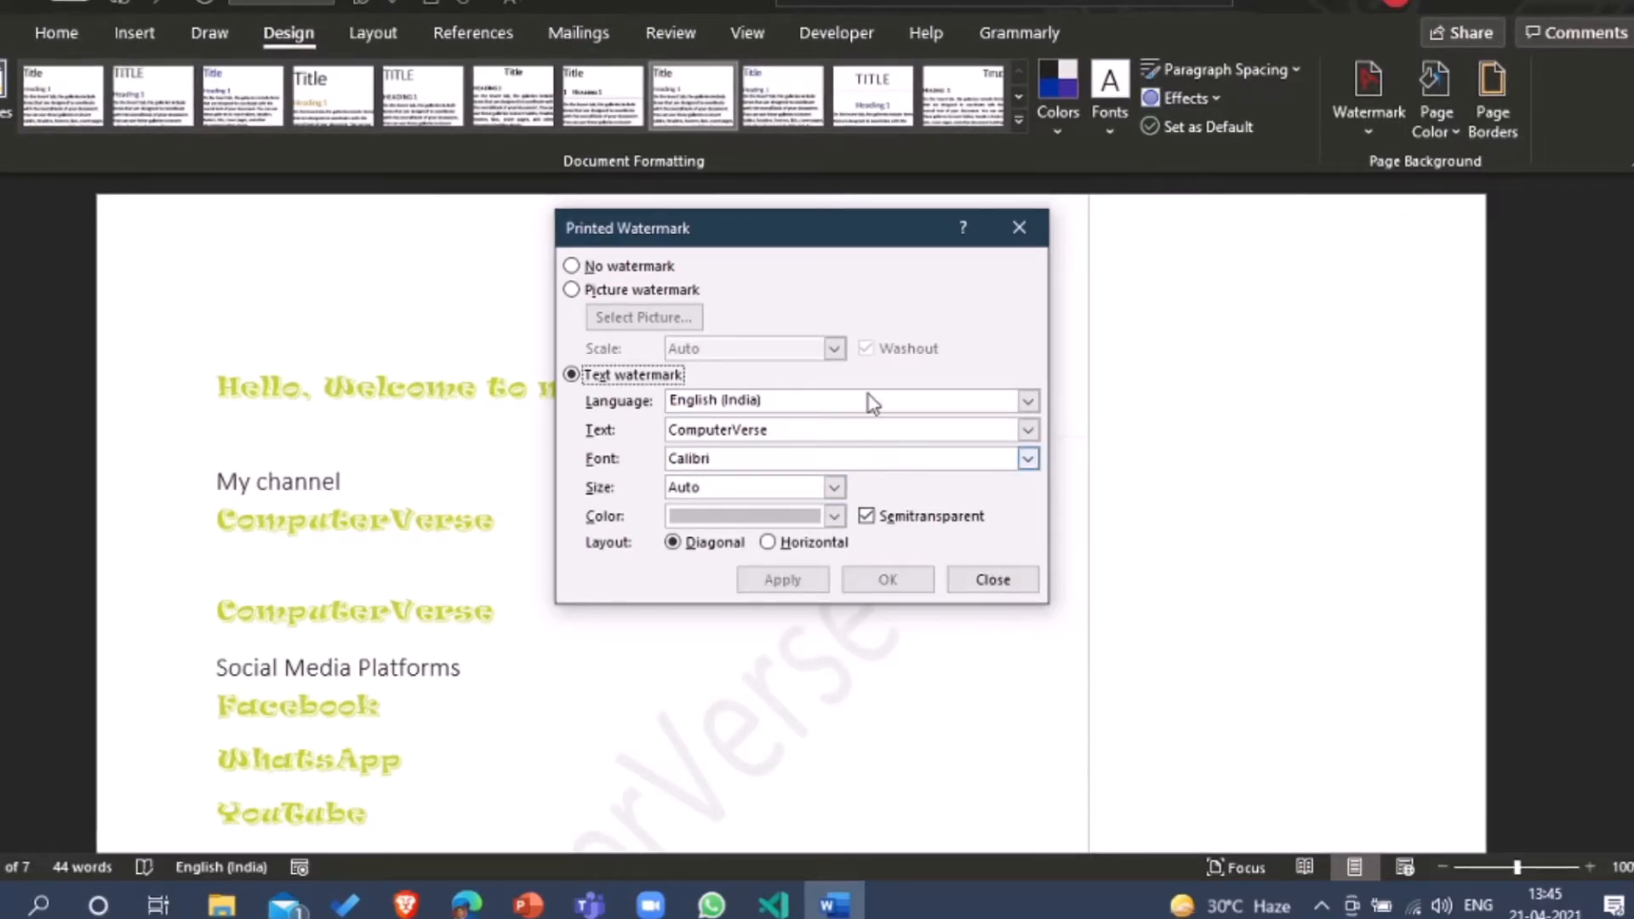
left_click_drag(853, 236, 1401, 259)
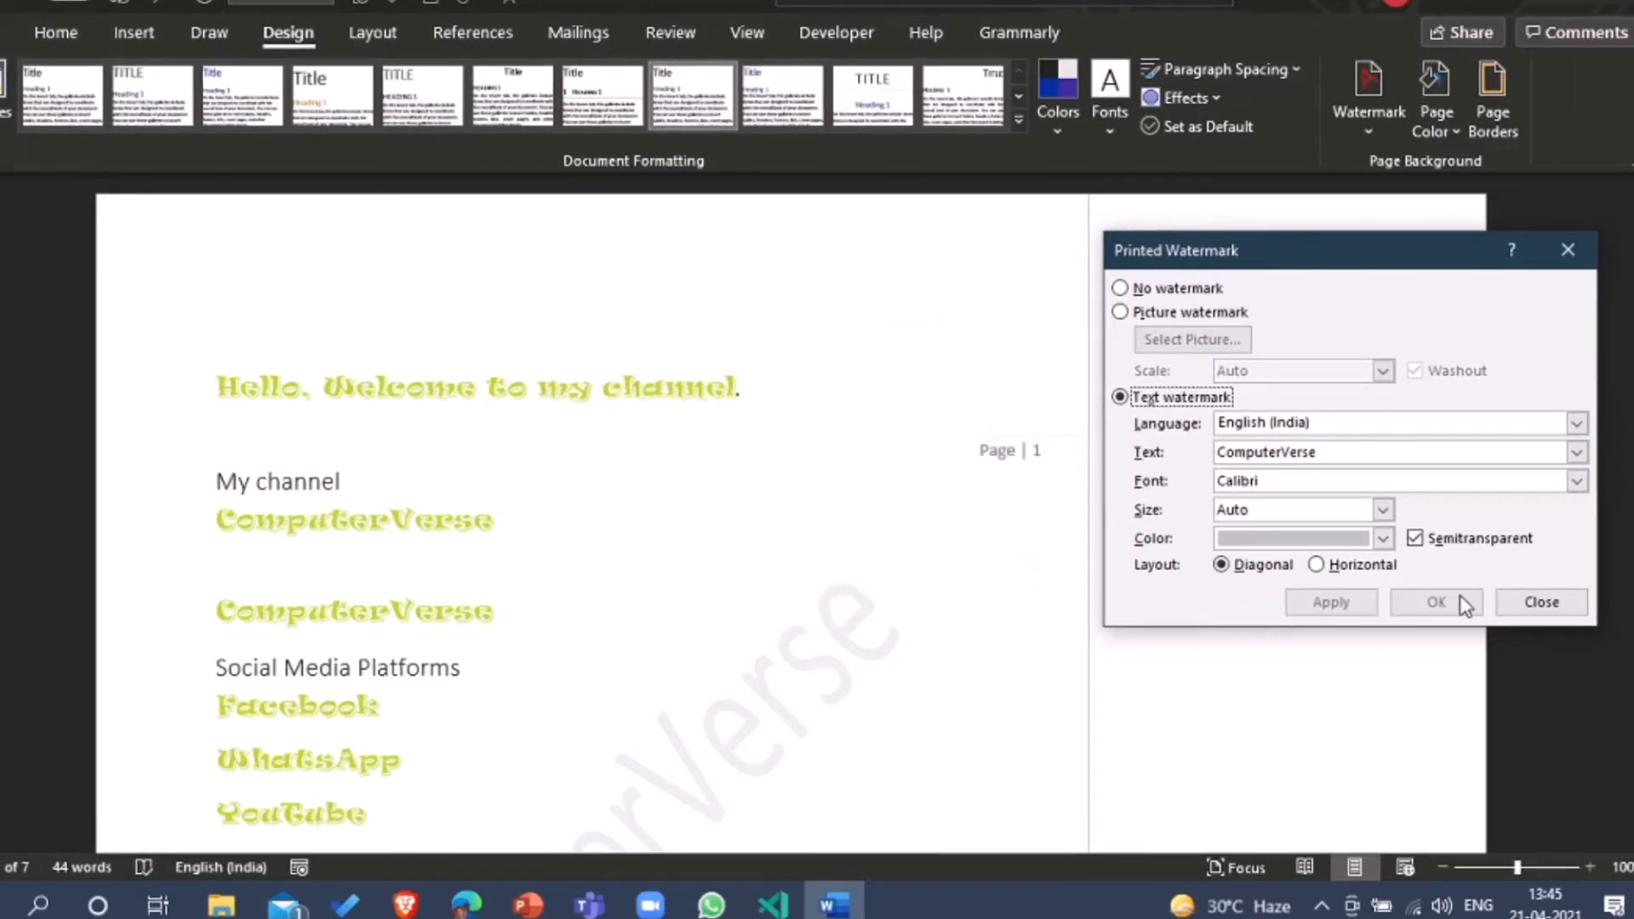
left_click(1541, 601)
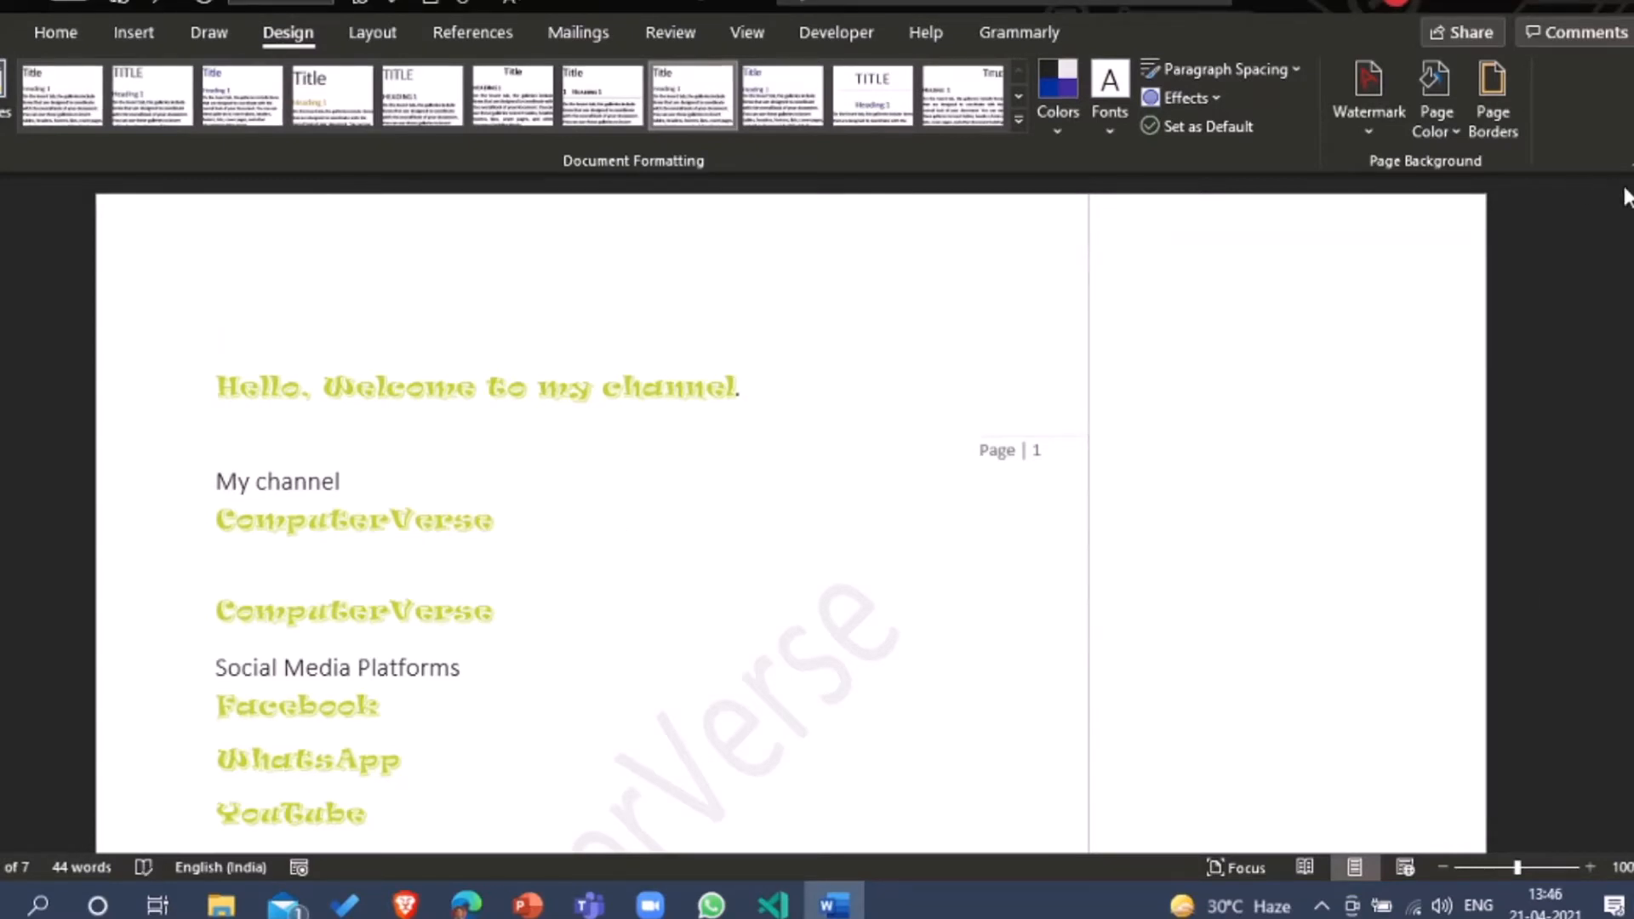
left_click_drag(1625, 197, 1625, 231)
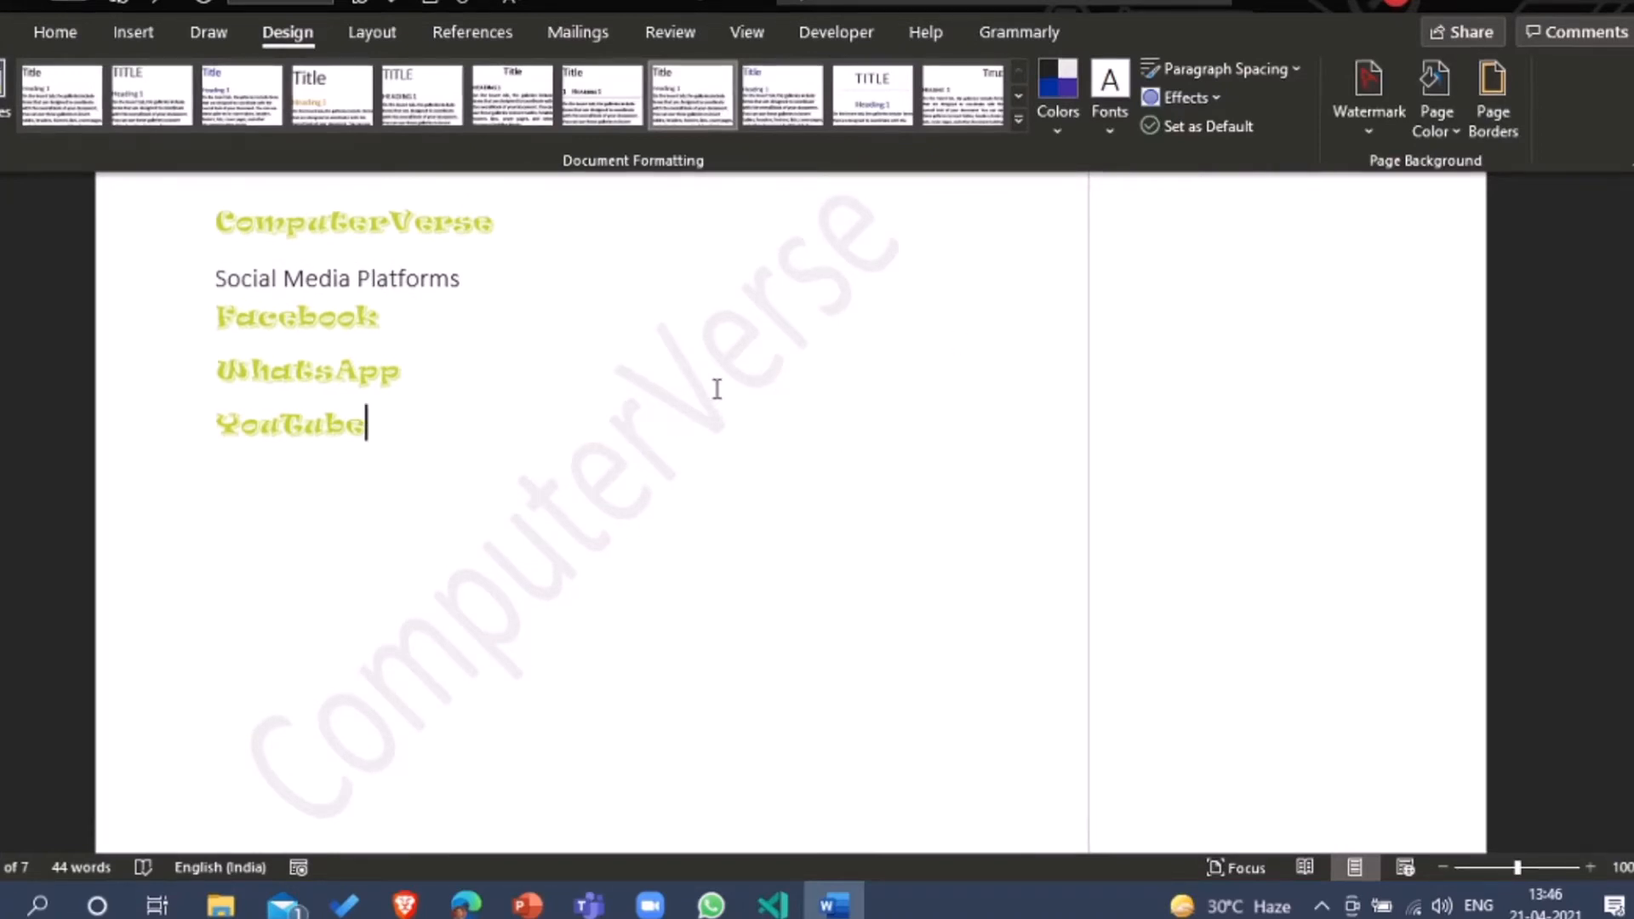
left_click(547, 368)
left_click_drag(1625, 232, 1626, 217)
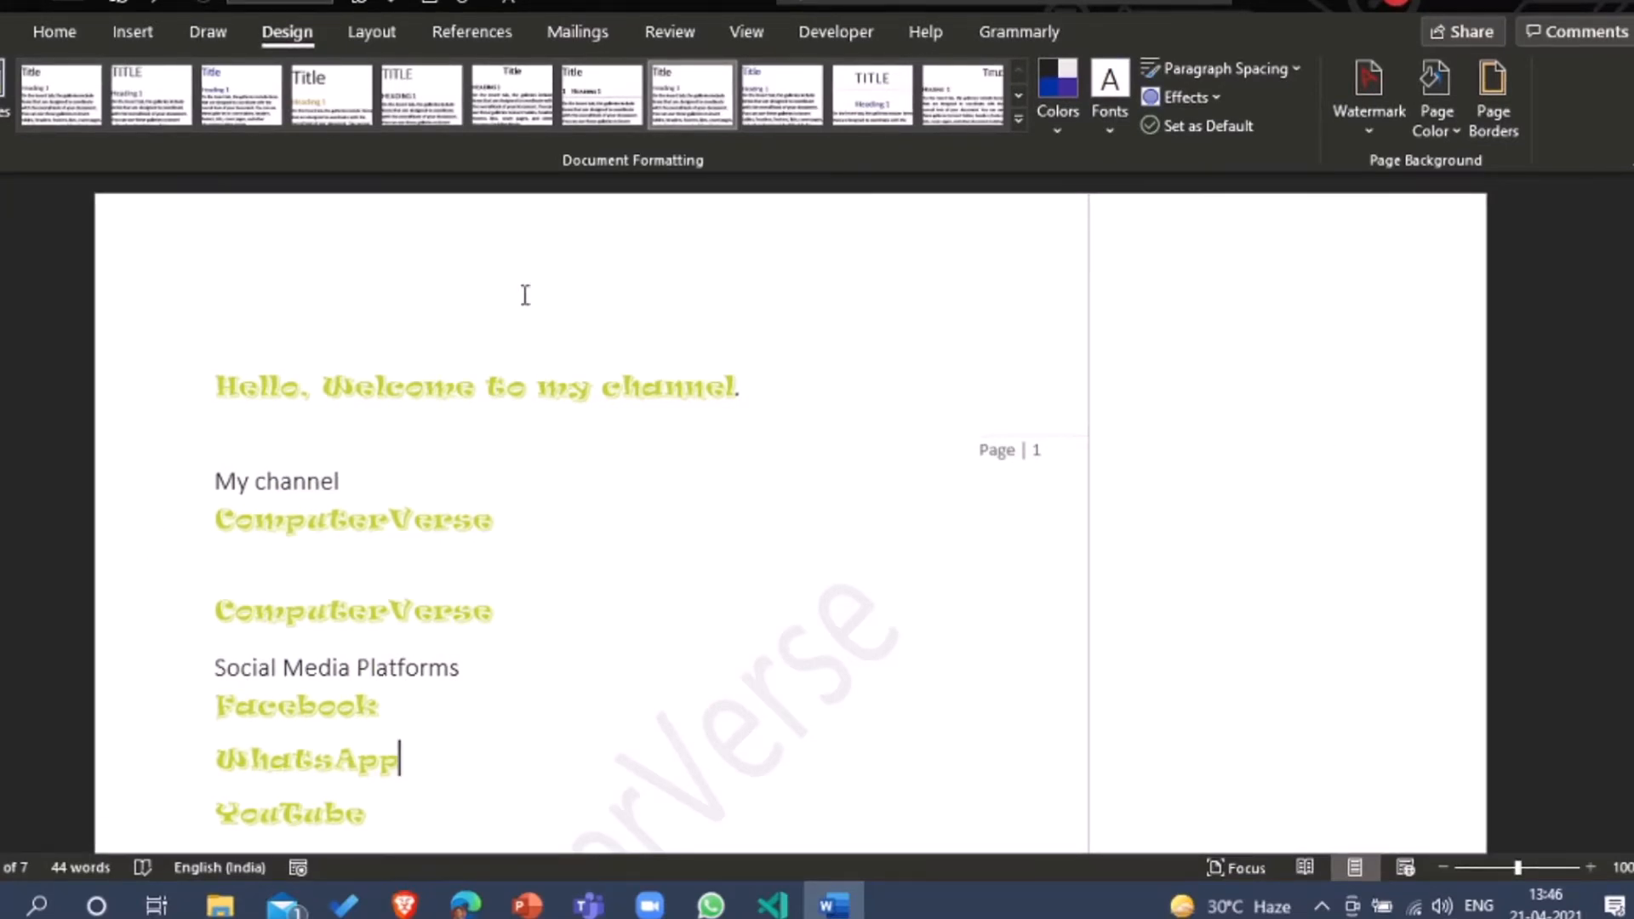
Step: Show the document's page layout options
left_click(376, 39)
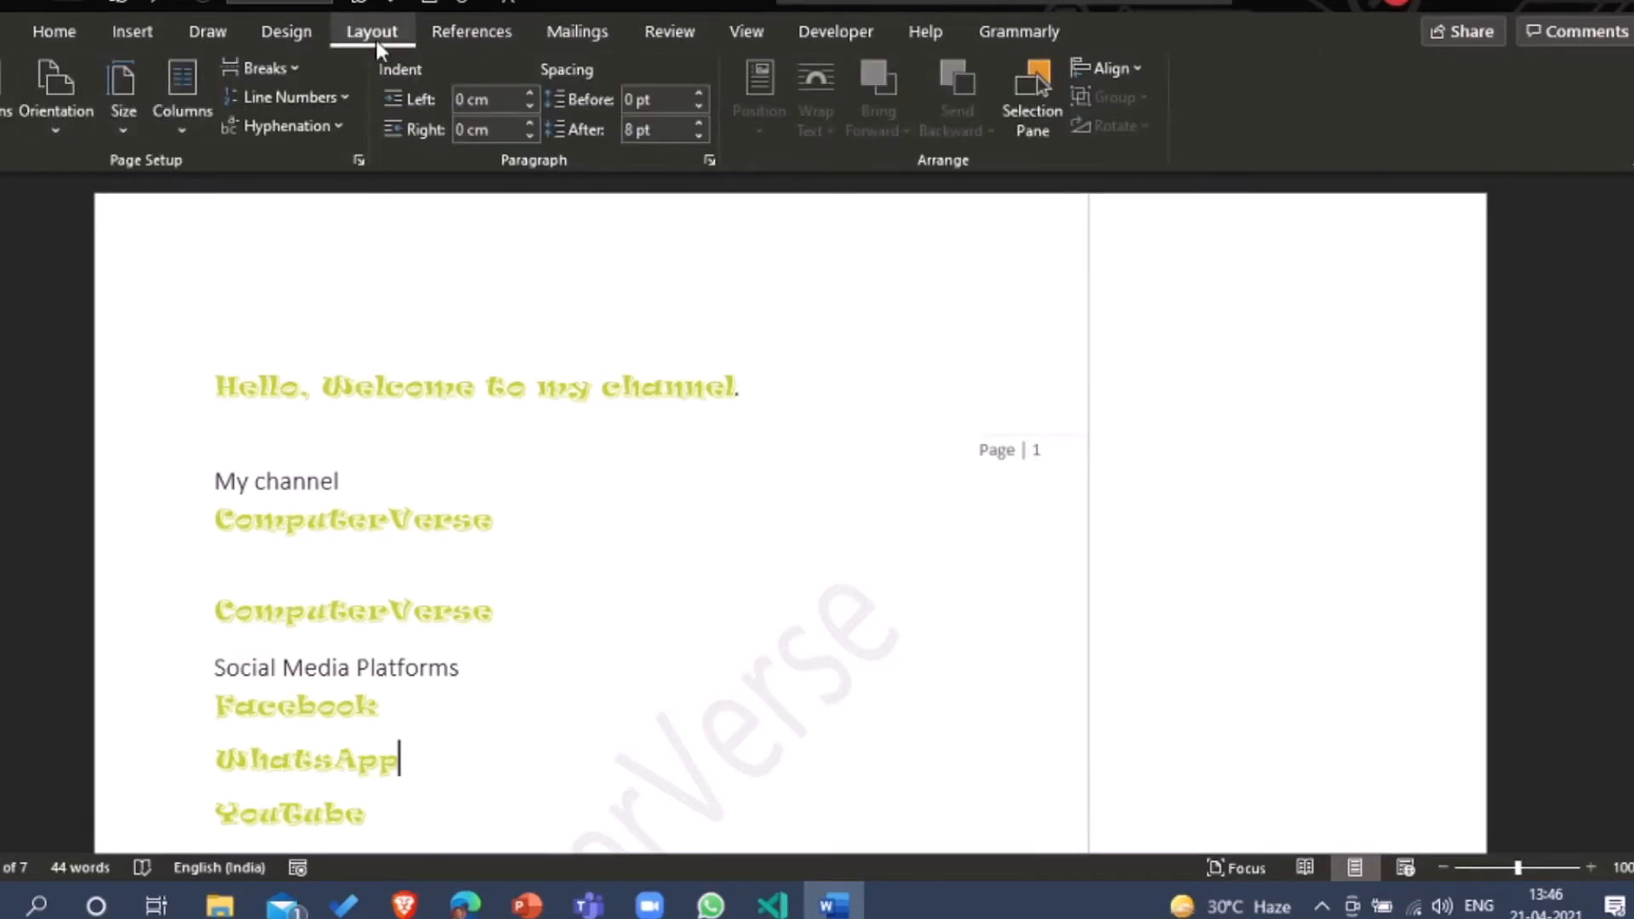